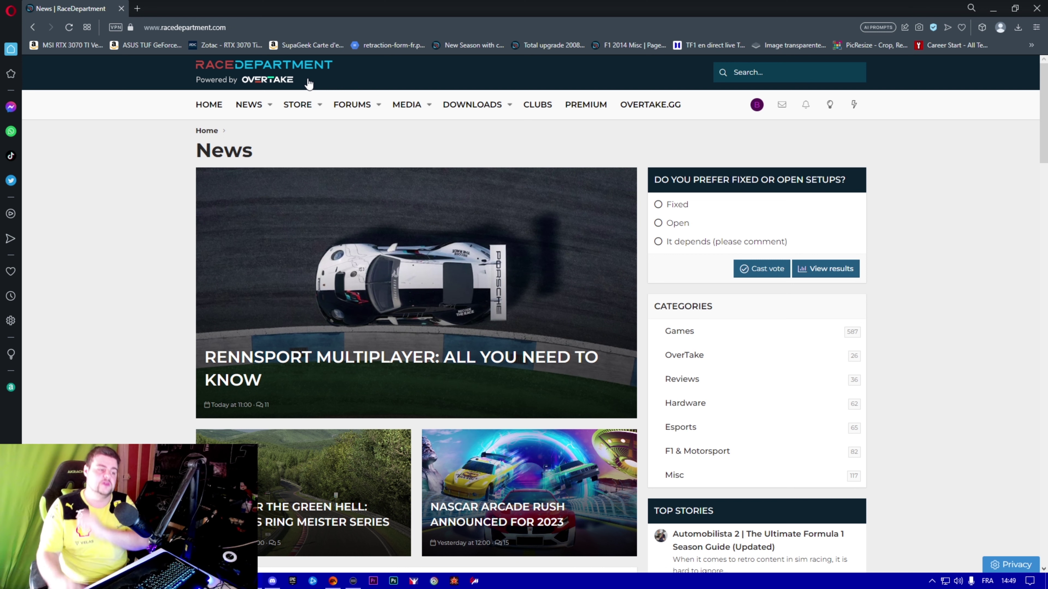
Open the F1 23 mods category within the F1 20xx Series section of the RaceDepartment downloads.
left_click(479, 108)
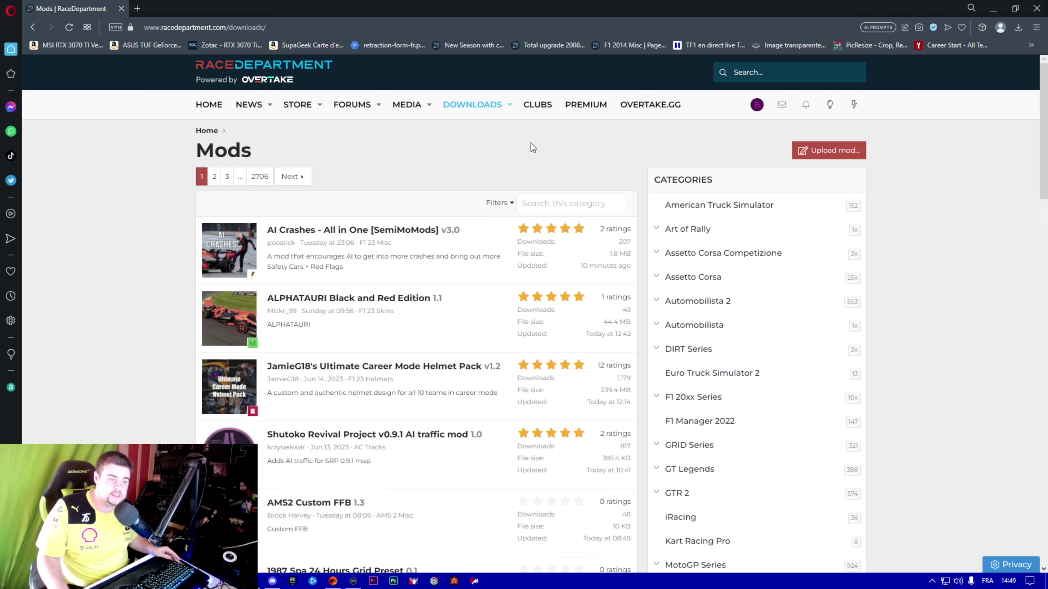
scroll(687, 398, "down", 1)
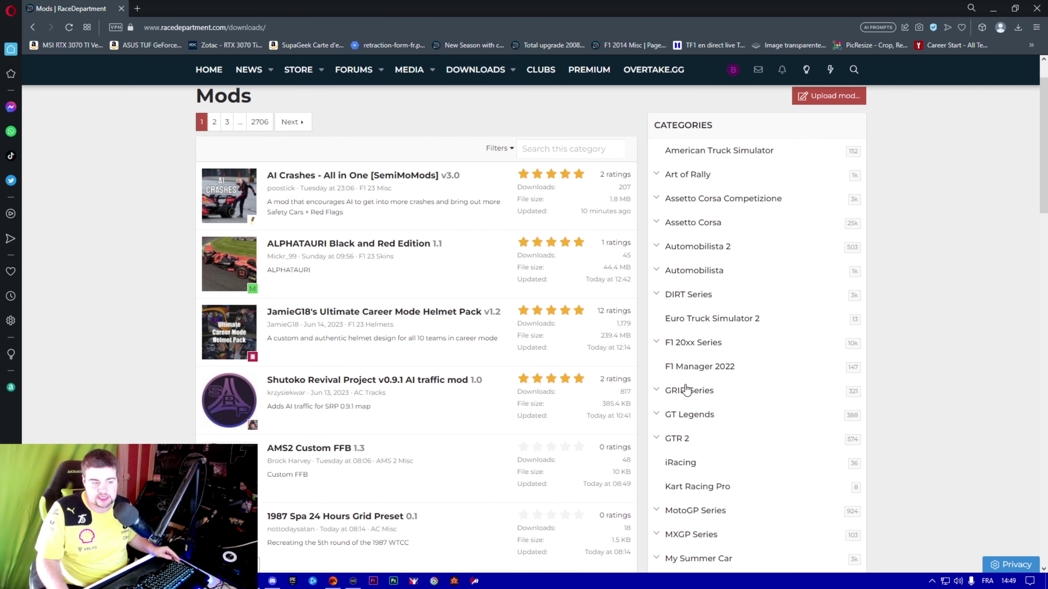
left_click(706, 345)
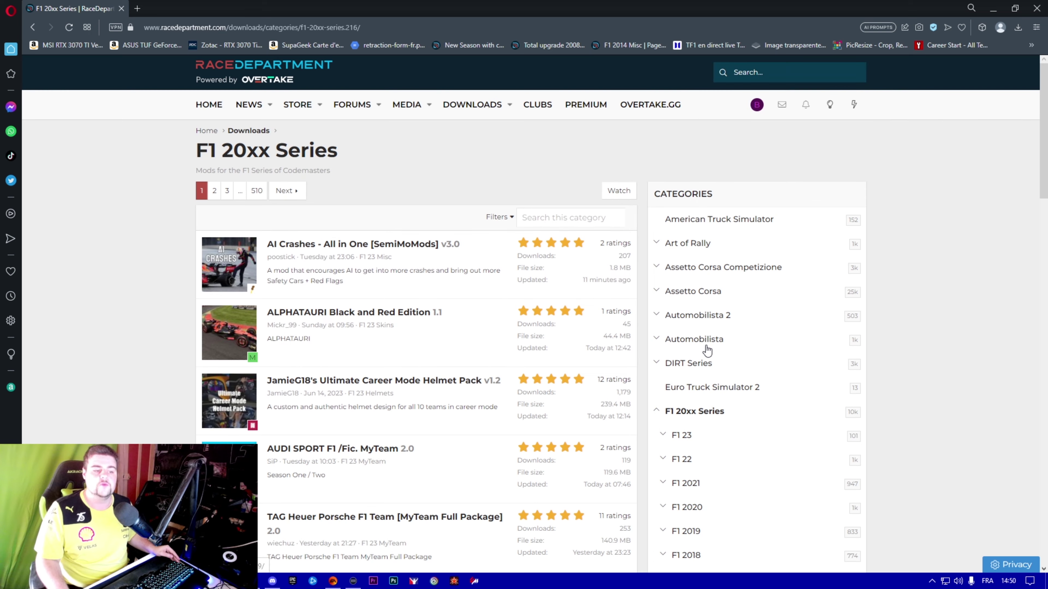
left_click(674, 440)
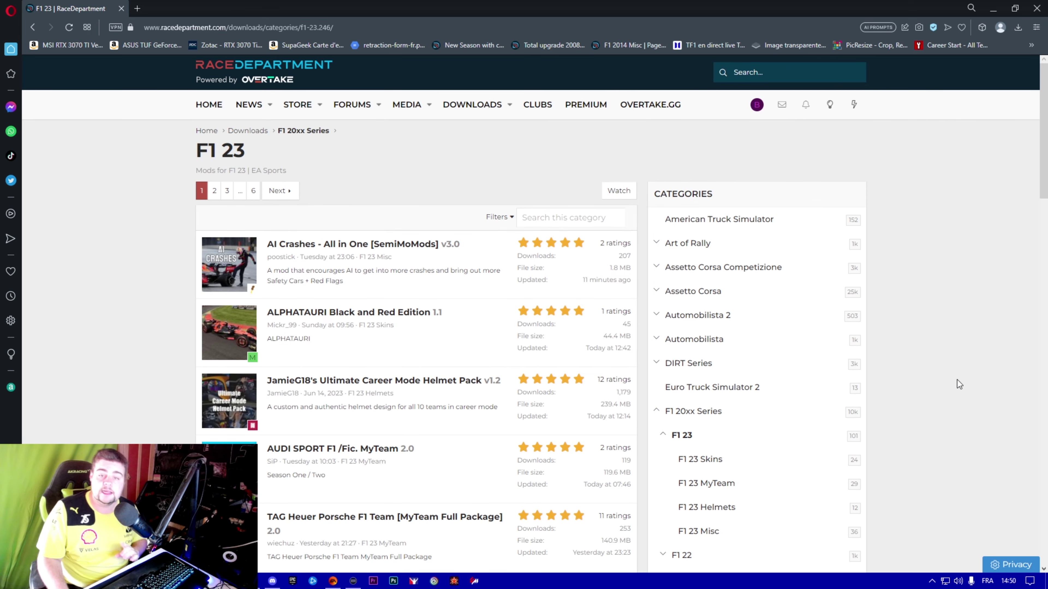
scroll(957, 380, "down", 1)
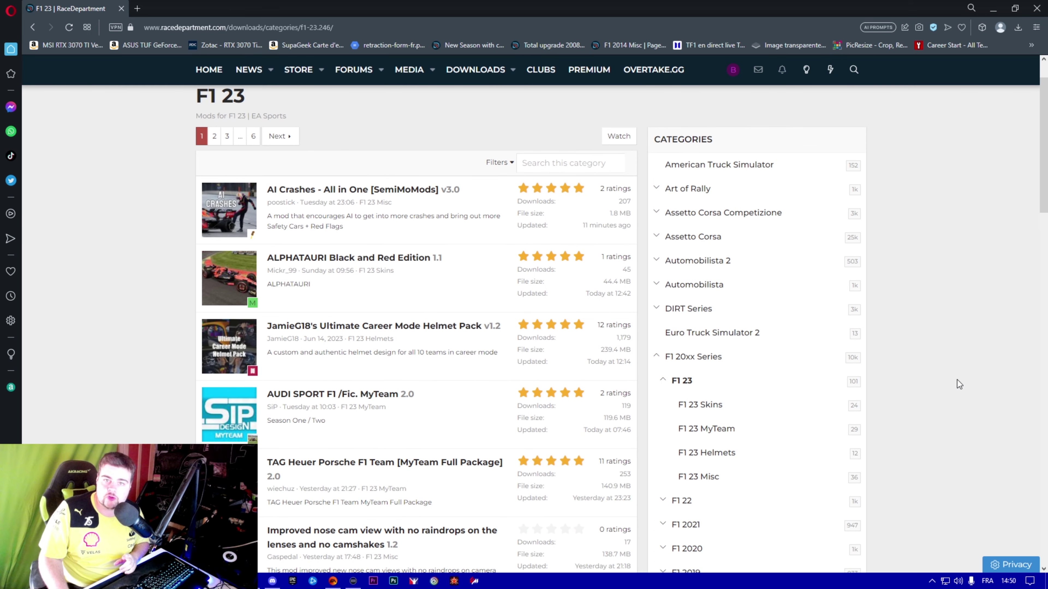
Look through the mods listed in the F1 23 Skins and F1 23 MyTeam categories.
left_click(700, 407)
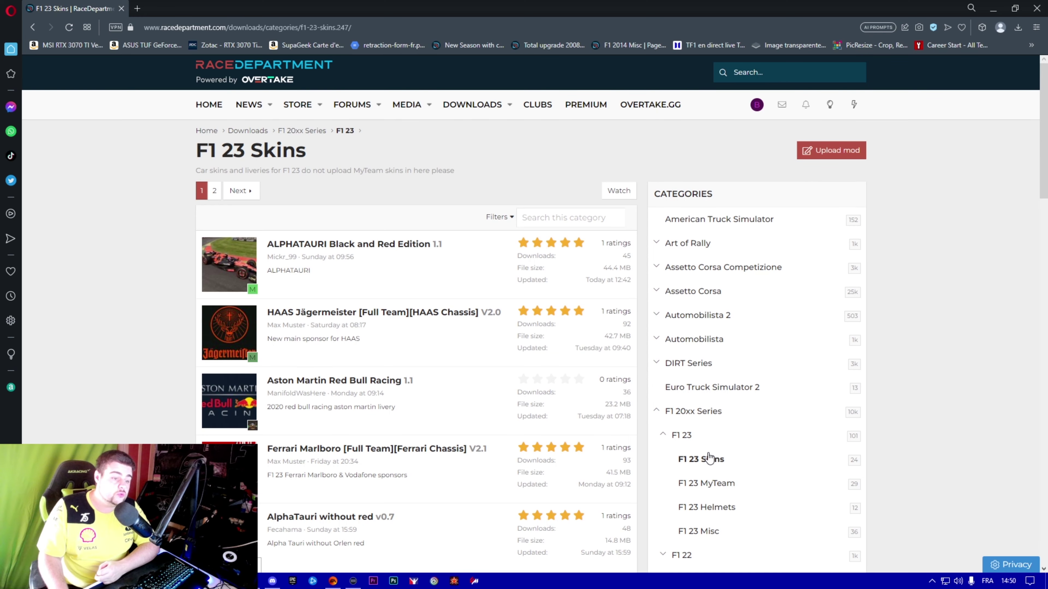
left_click(725, 484)
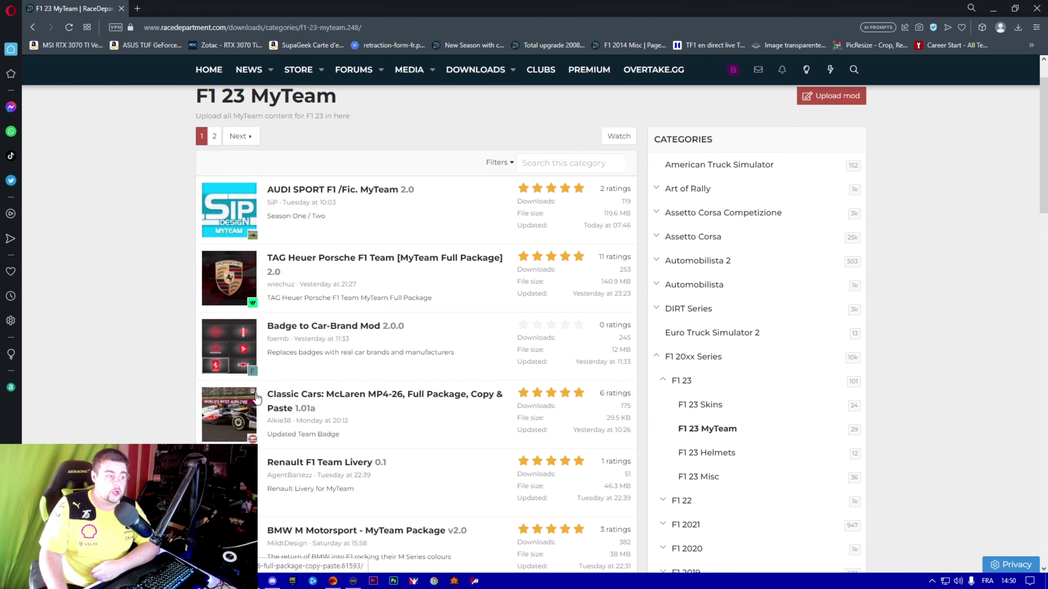
scroll(313, 393, "down", 4)
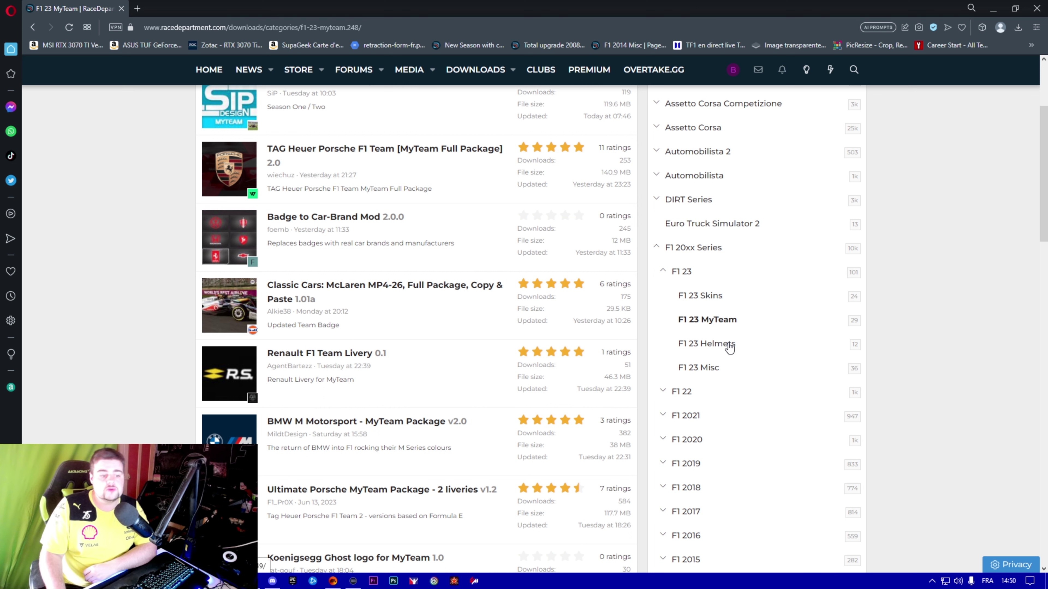
Browse the F1 23 Helmets category and view the Ferrari France Career Helmet mod page.
scroll(626, 350, "down", 1)
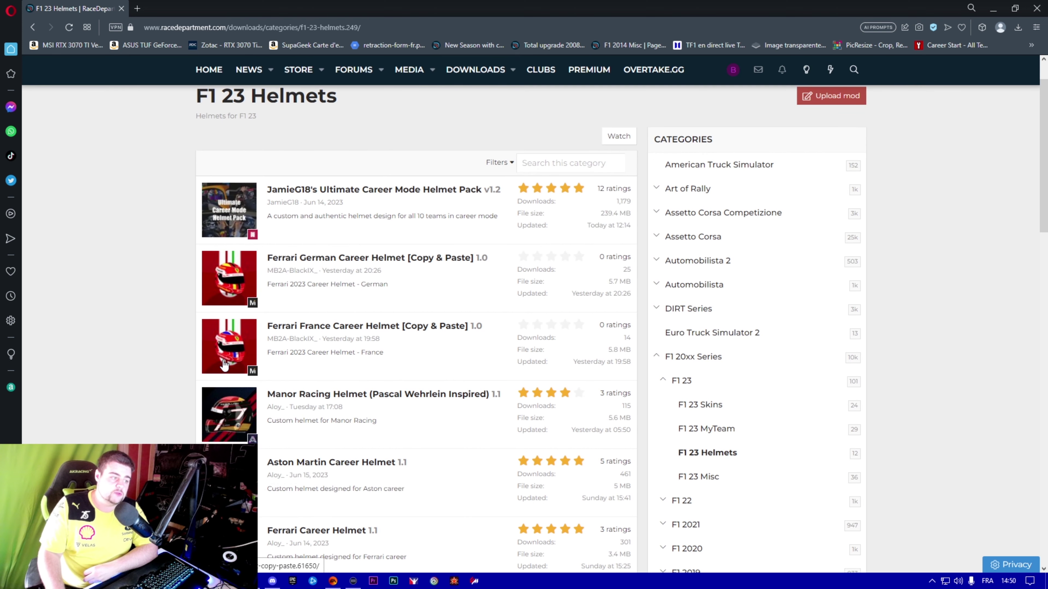
left_click(226, 349)
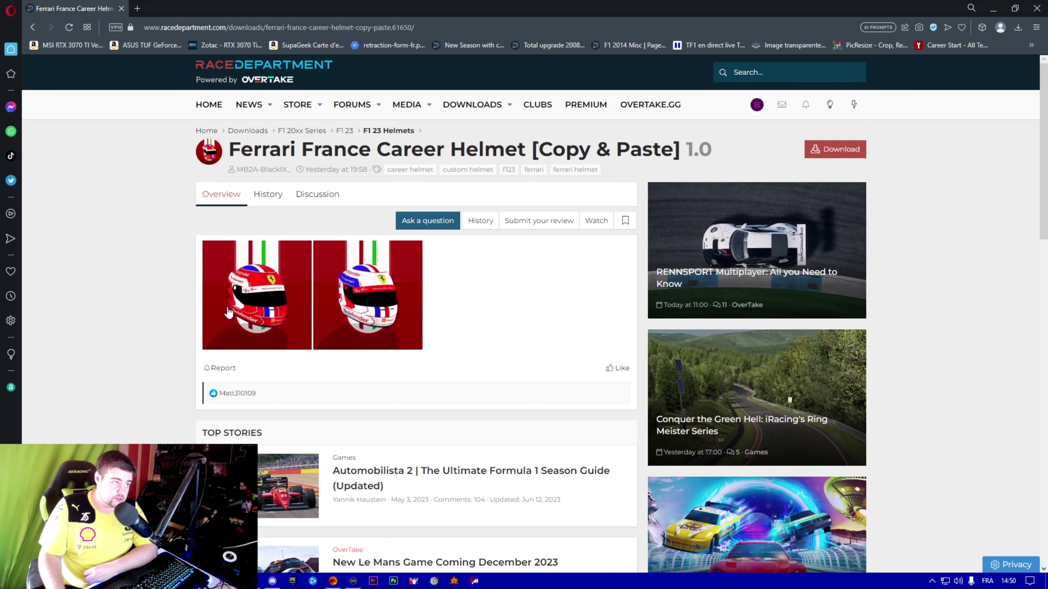
left_click(32, 27)
Examine the mods offered in the F1 23 Misc category.
left_click(701, 479)
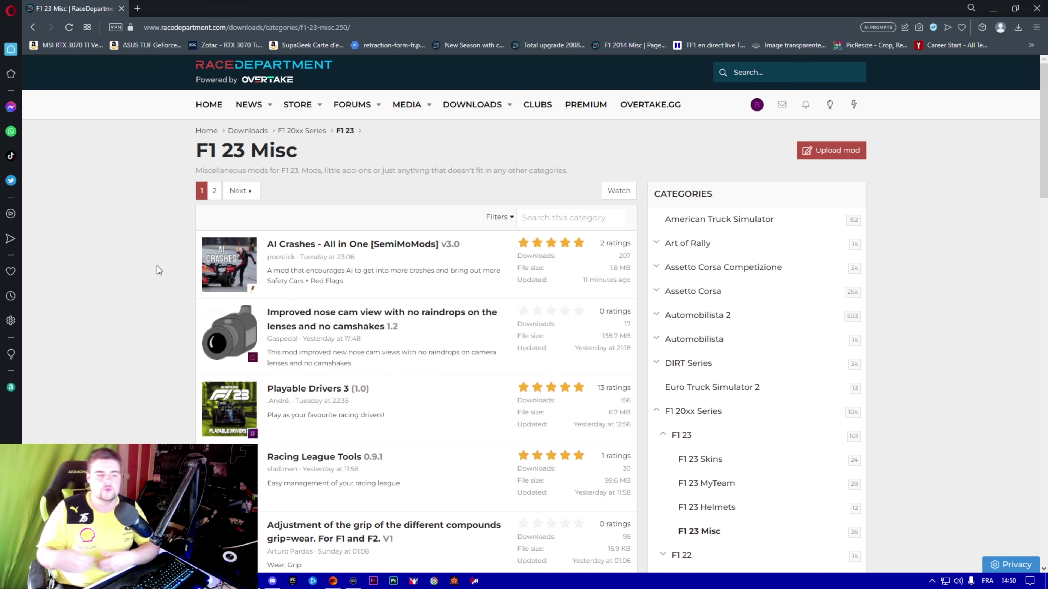
scroll(254, 379, "down", 4)
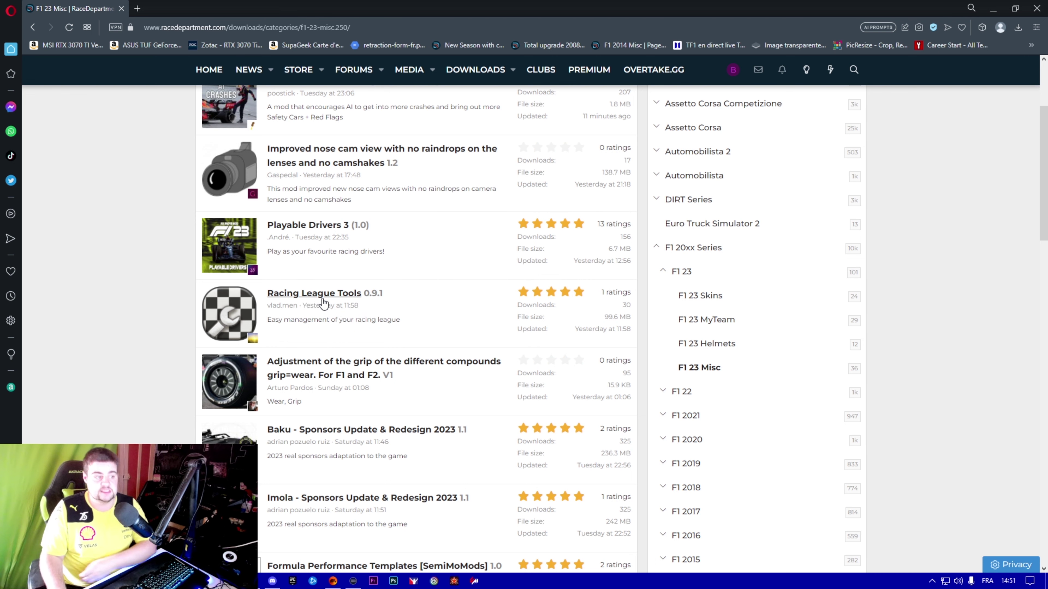
scroll(323, 303, "up", 3)
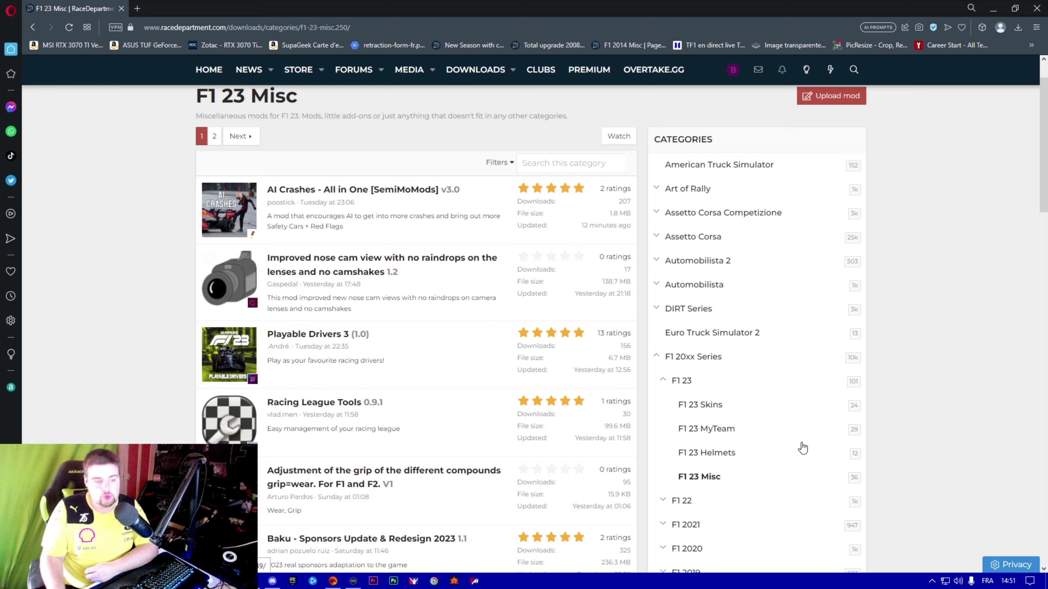
Find the Red Bull Racing Ford - TeamTakeover Package in the F1 23 Skins category and open its page.
left_click(701, 406)
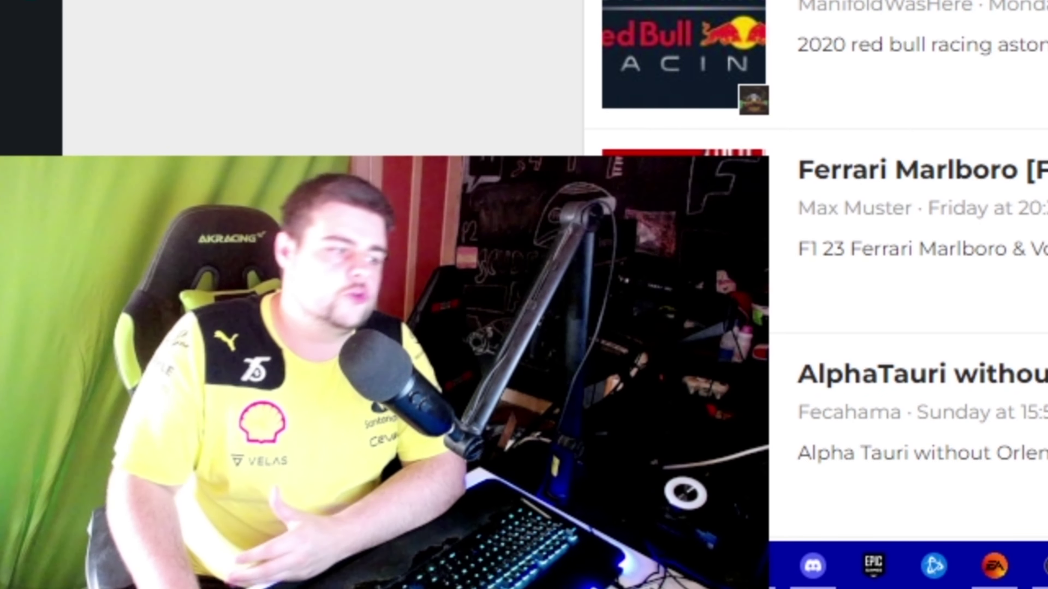
scroll(908, 289, "down", 3)
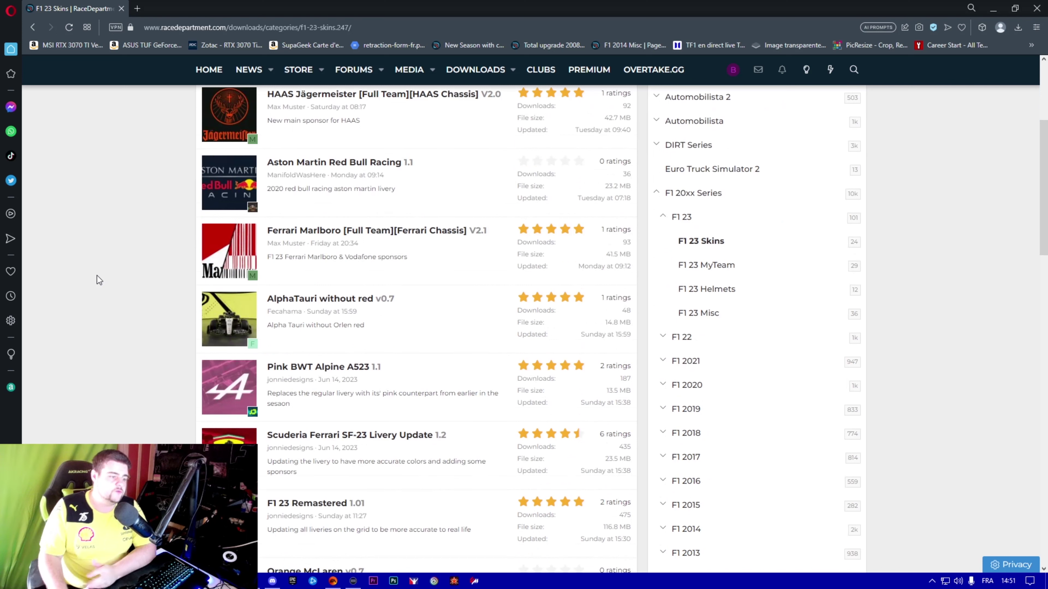
scroll(282, 327, "down", 2)
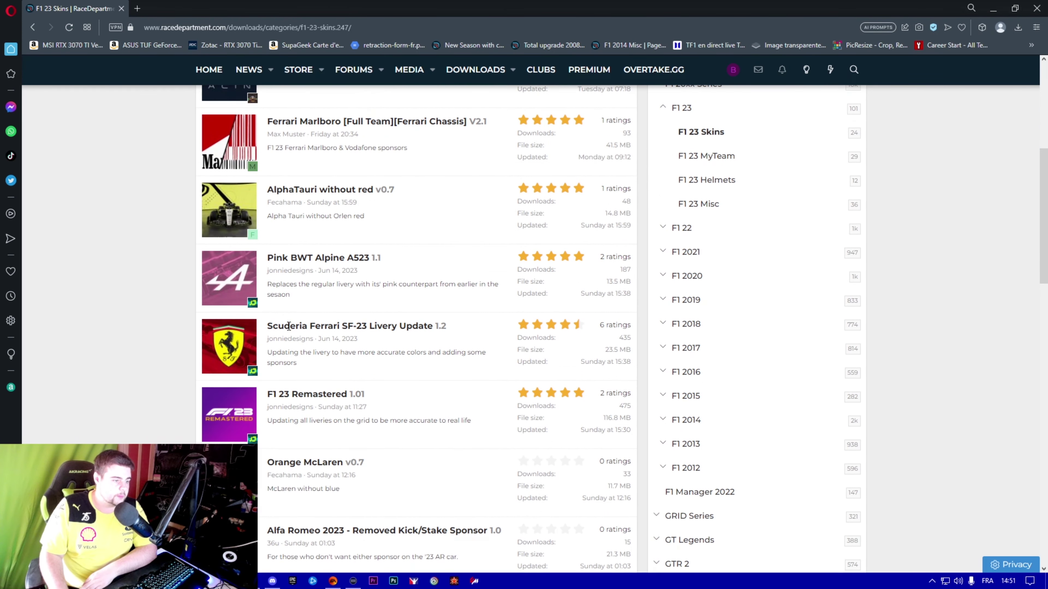
scroll(289, 331, "down", 6)
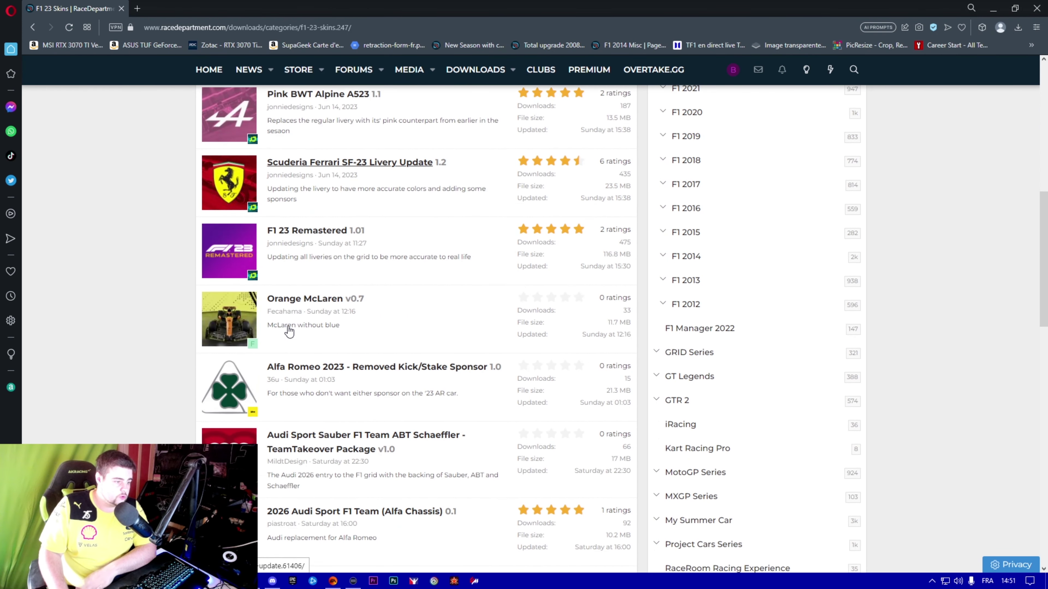
scroll(288, 331, "down", 5)
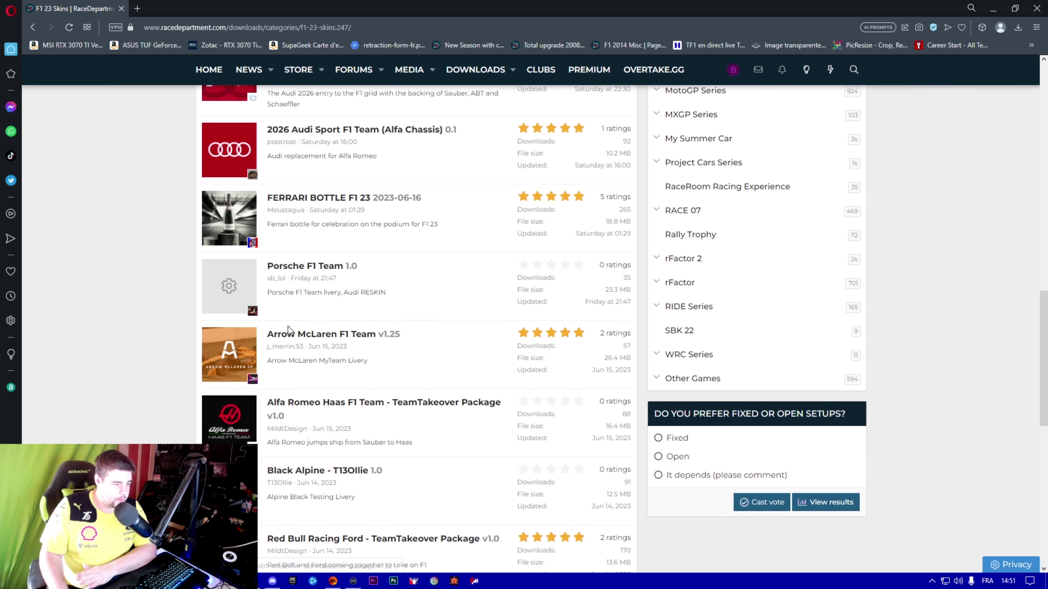
scroll(288, 326, "down", 2)
scroll(288, 326, "down", 2)
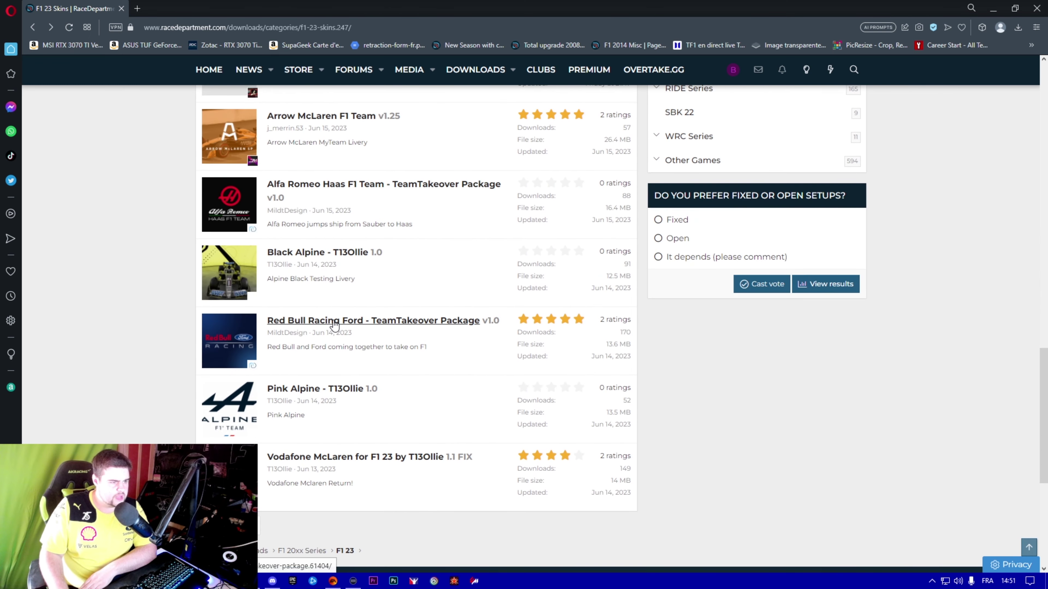
left_click(334, 322)
Review the Red Bull Racing Ford mod's pictures and contents, and expand its Installation Guide spoiler.
scroll(283, 338, "down", 5)
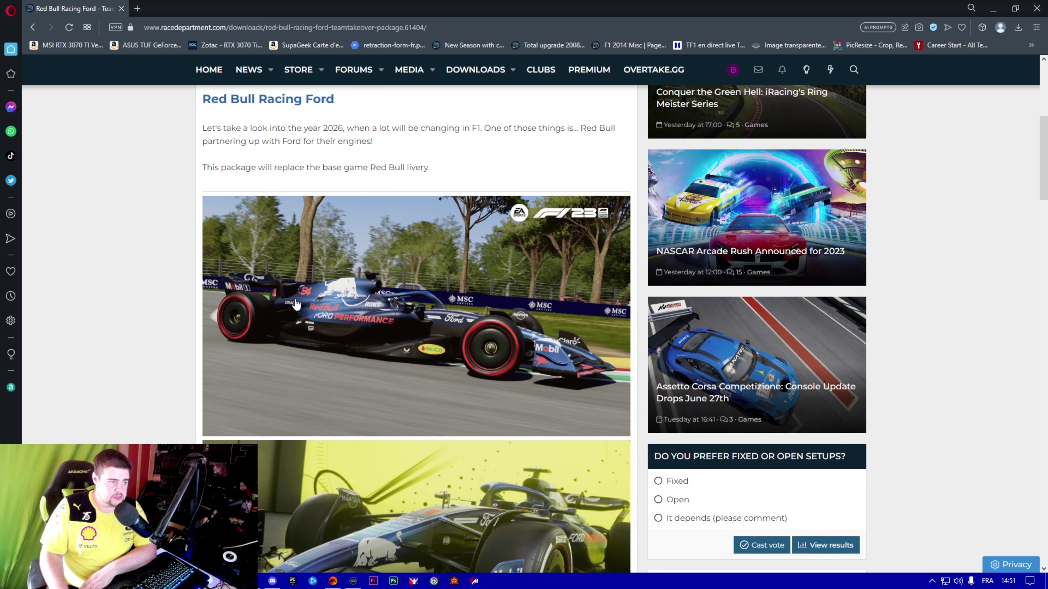
scroll(296, 305, "up", 2)
scroll(354, 317, "down", 3)
scroll(355, 320, "down", 15)
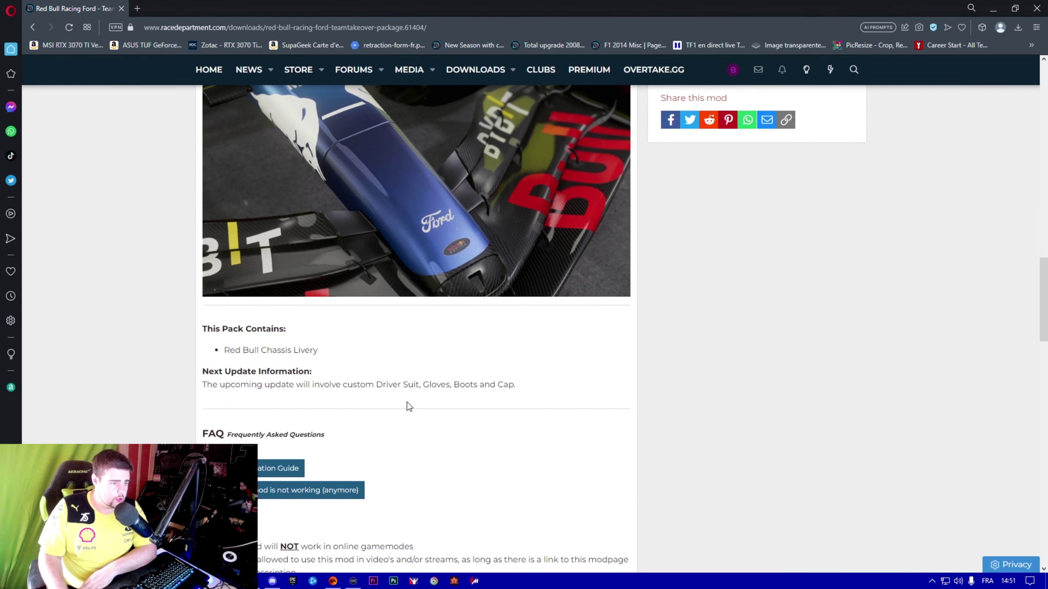
scroll(446, 404, "down", 5)
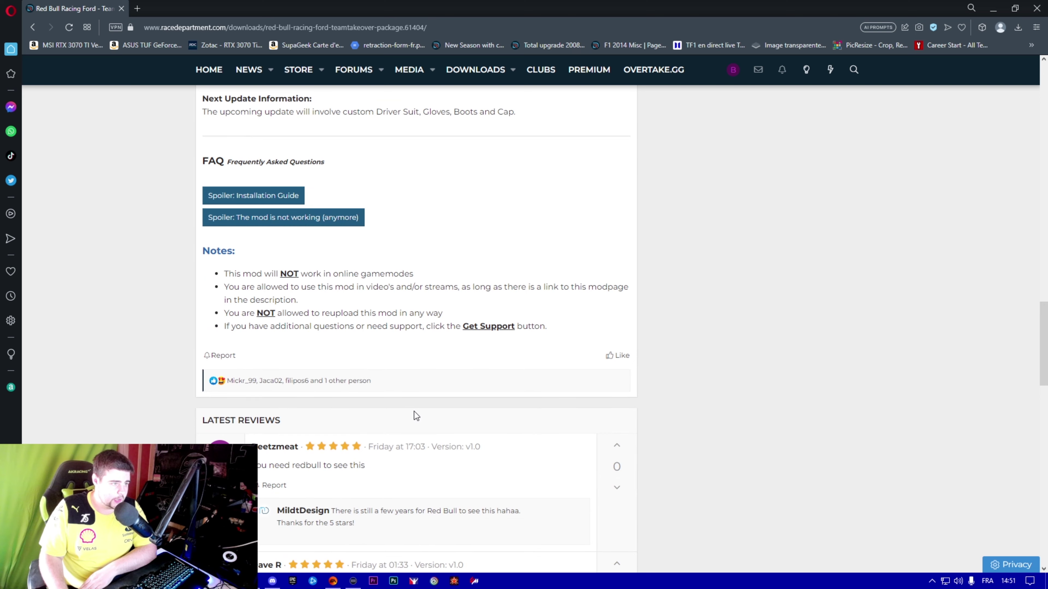
scroll(379, 382, "up", 3)
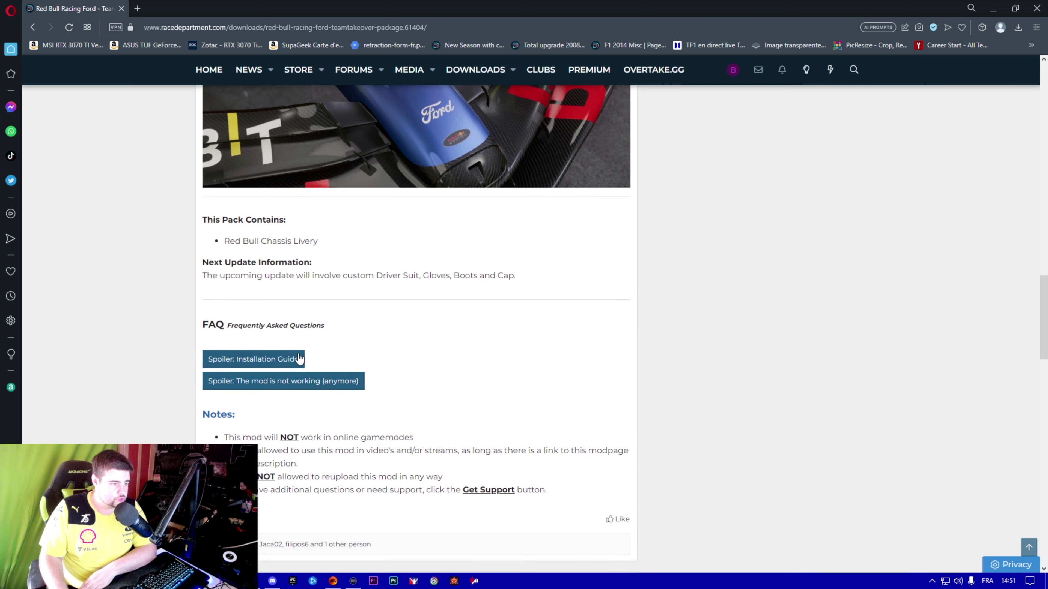
left_click(241, 358)
scroll(305, 371, "down", 4)
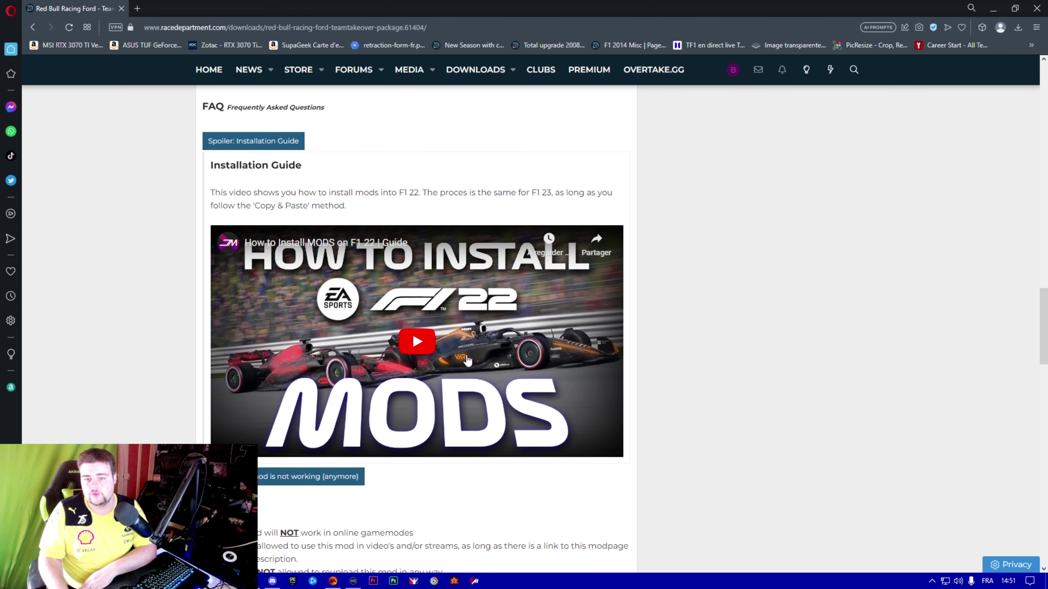
Download the Red Bull Racing Ford mod and open its zip archive in WinRAR, dismissing the offer window.
scroll(433, 417, "up", 15)
scroll(436, 417, "up", 10)
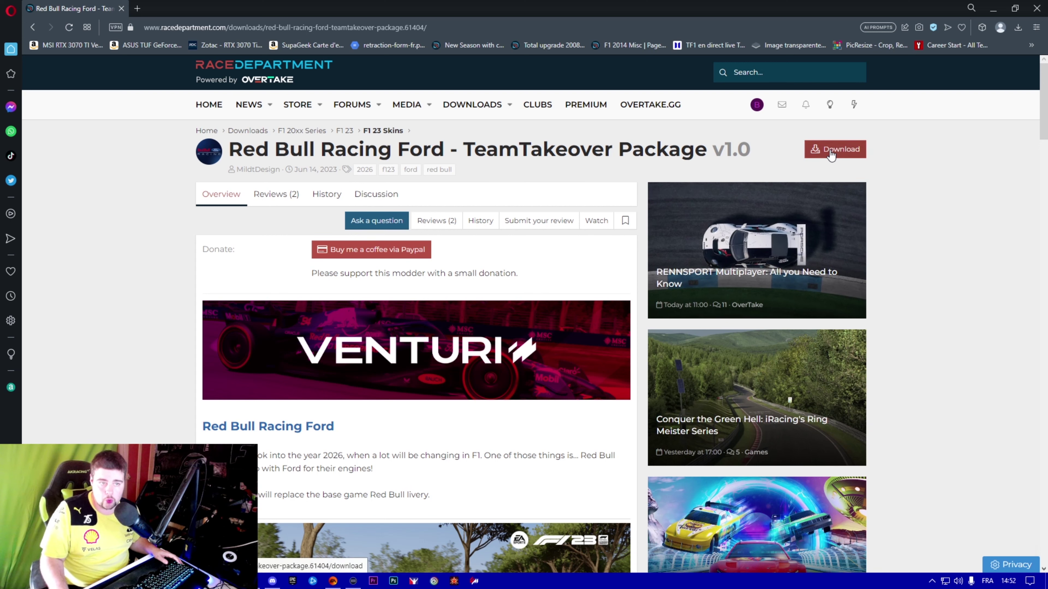
left_click(831, 155)
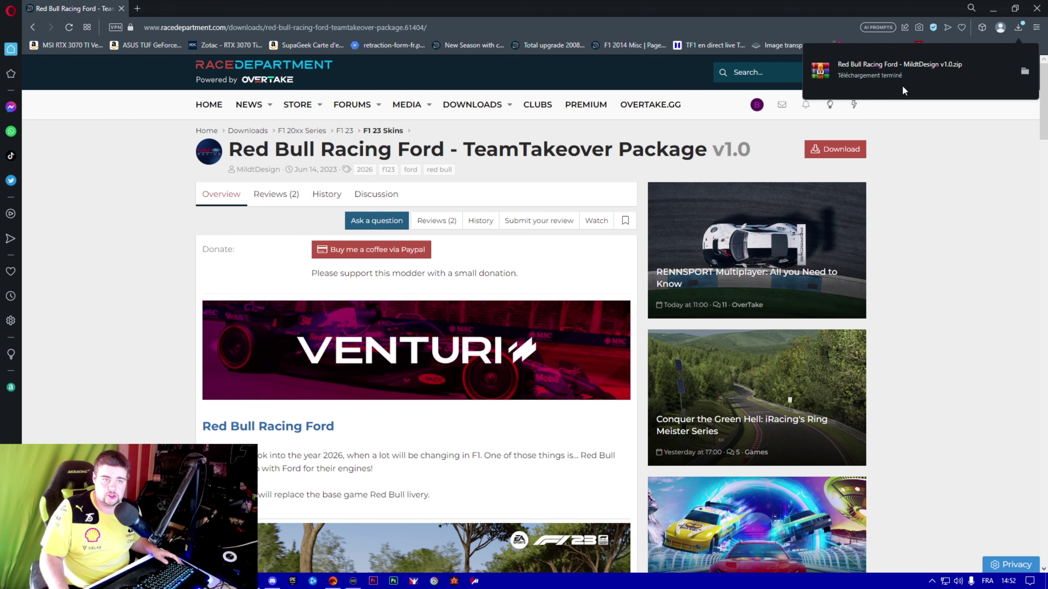
left_click(956, 81)
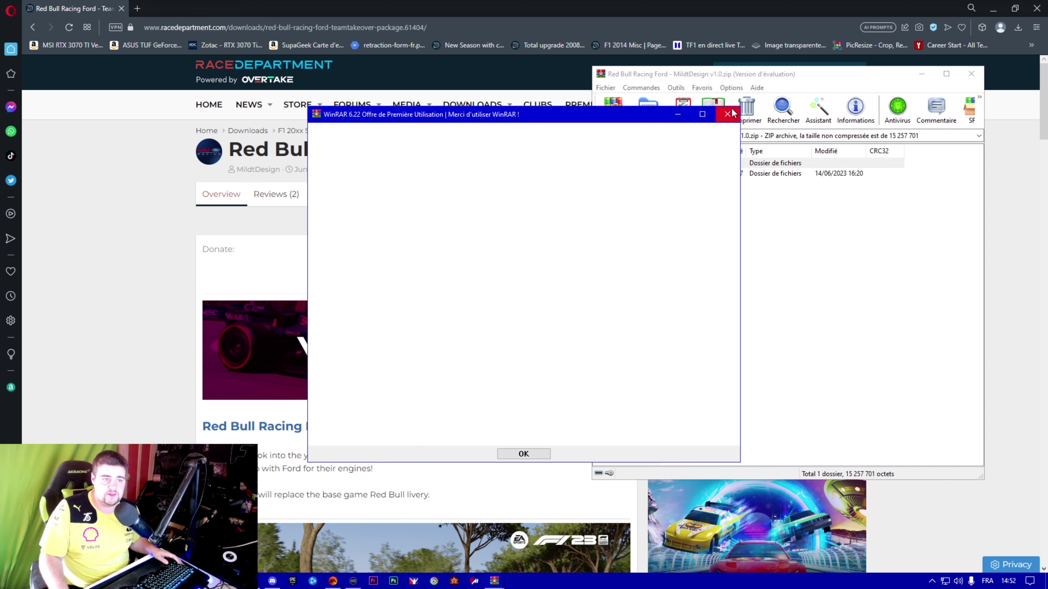
left_click(727, 113)
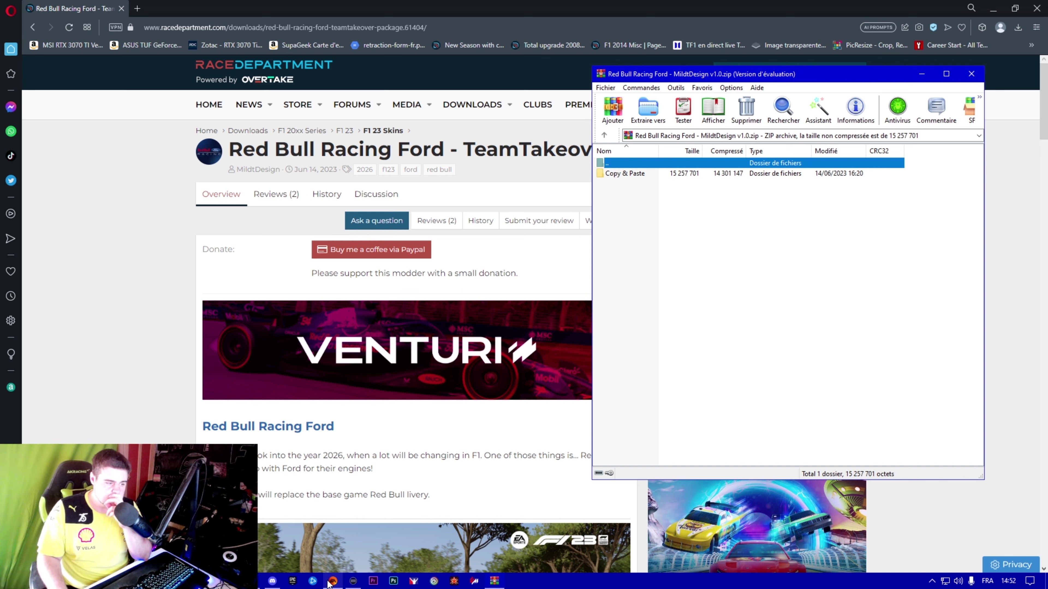
Switch to the EA app and show the game library.
mouse_move(330, 583)
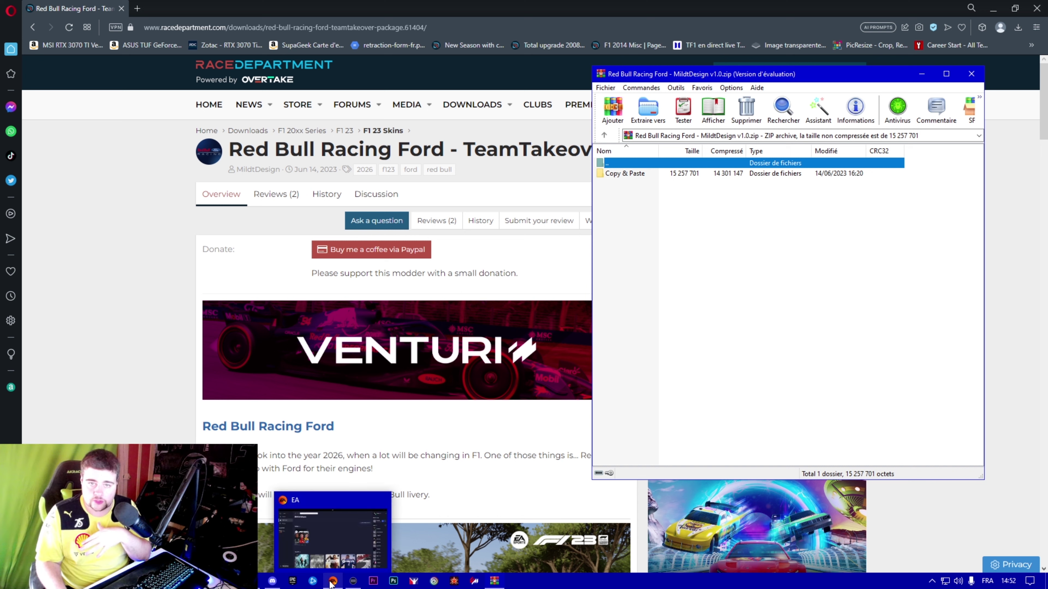
left_click(333, 582)
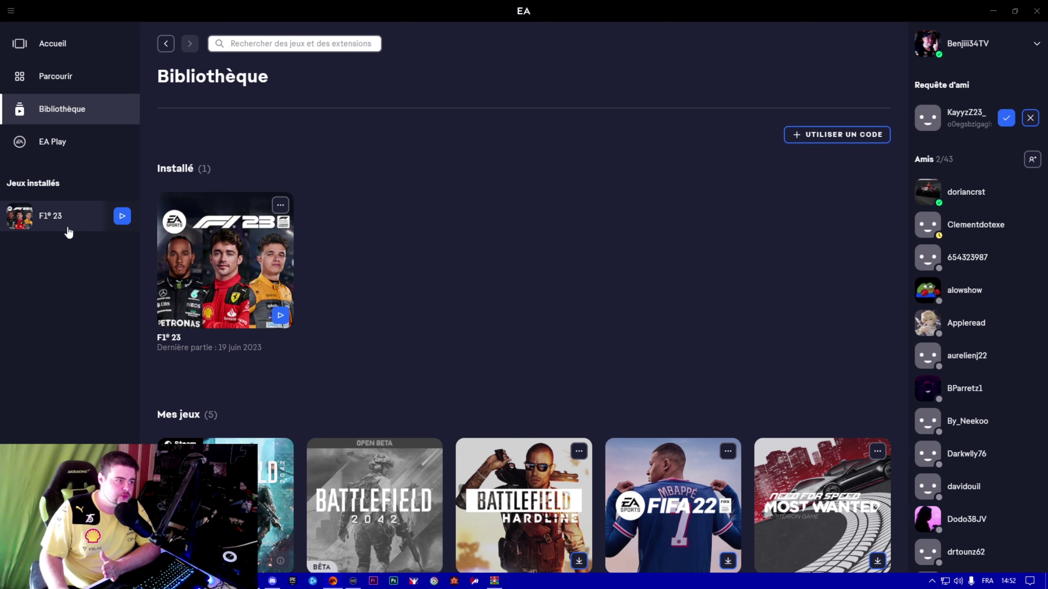
left_click(69, 45)
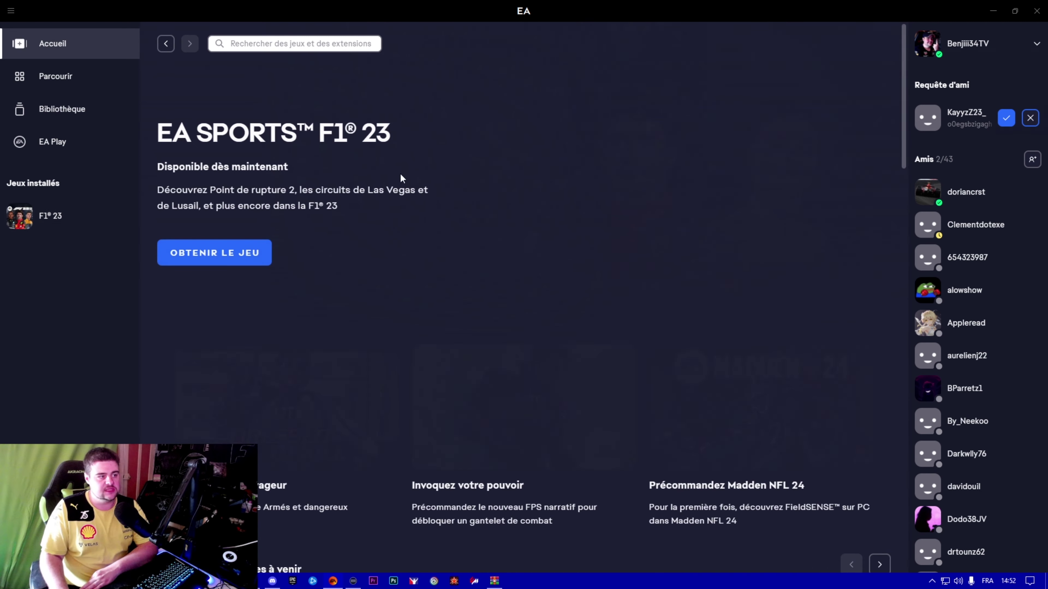
left_click(48, 109)
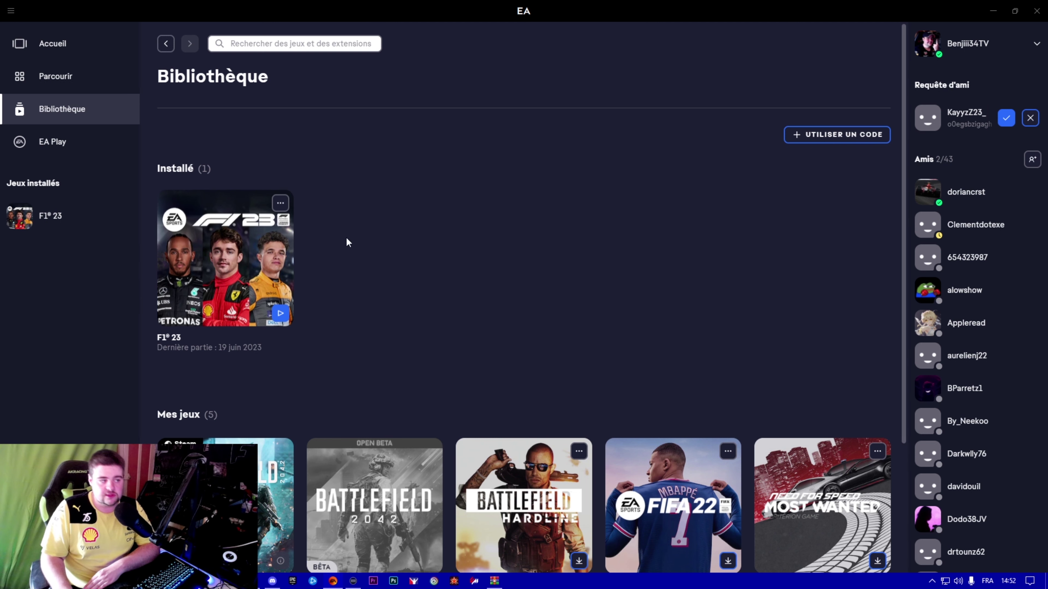
View the properties of the installed F1 23 game and browse to its installation folder.
left_click(280, 201)
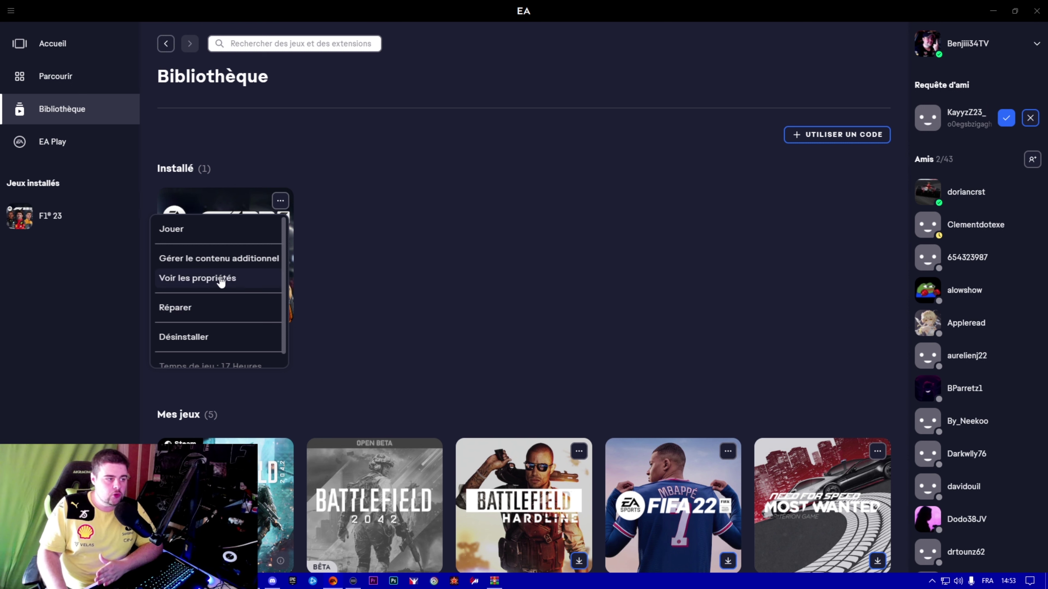
left_click(198, 278)
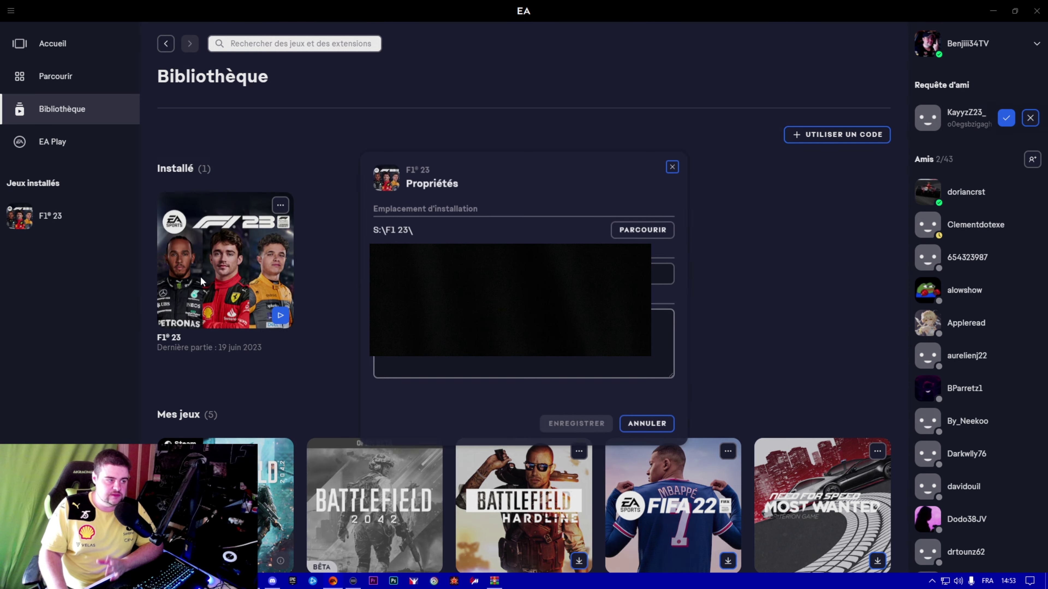
left_click(648, 231)
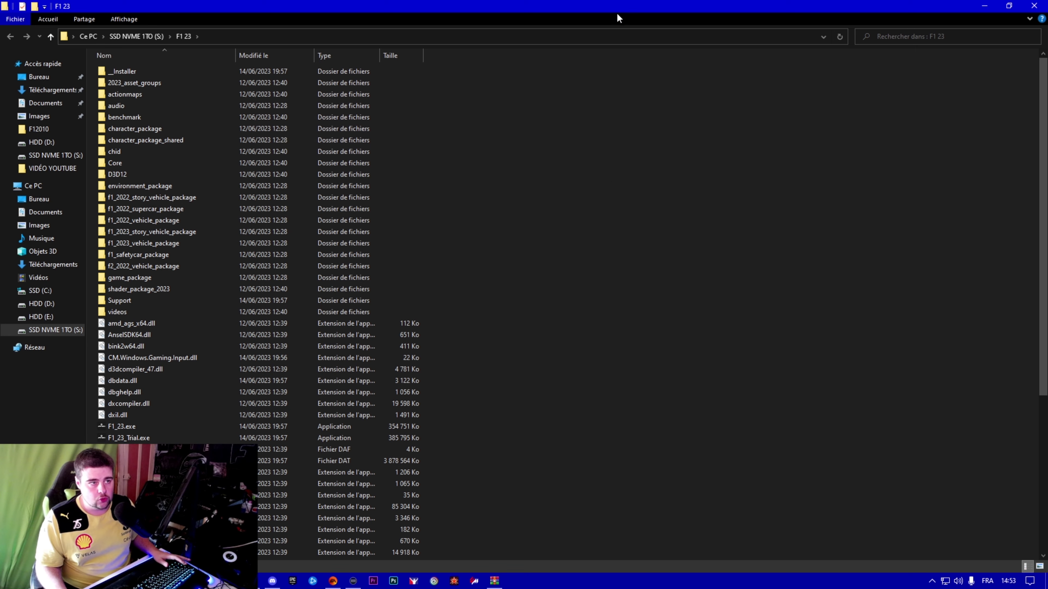
Restore the F1 23 game folder to a smaller window and place it beside the Red Bull Racing Ford archive.
double_click(620, 6)
left_click_drag(425, 182, 468, 184)
left_click(495, 582)
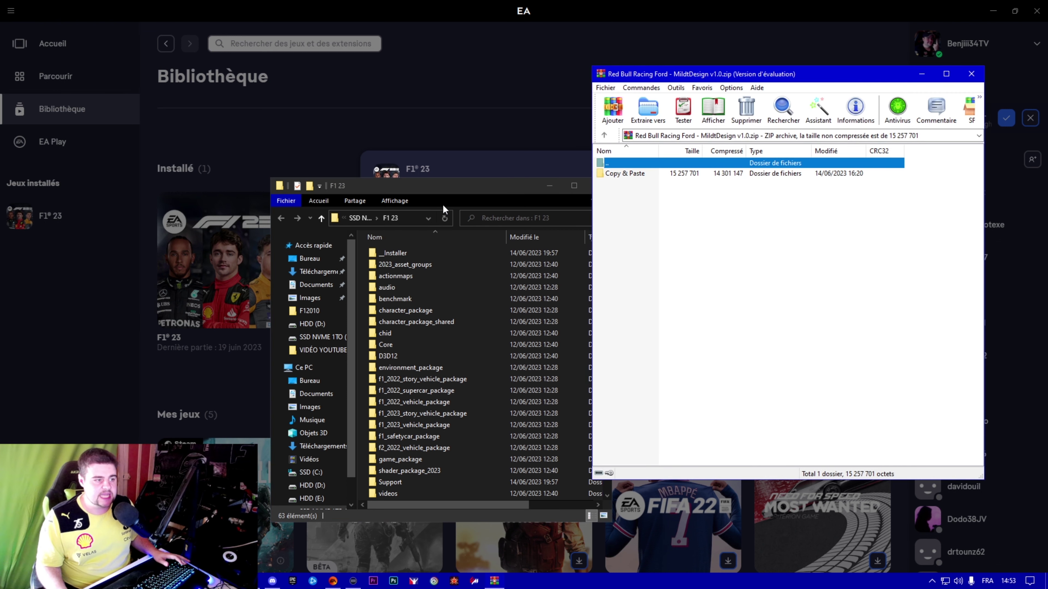
left_click_drag(414, 191, 397, 191)
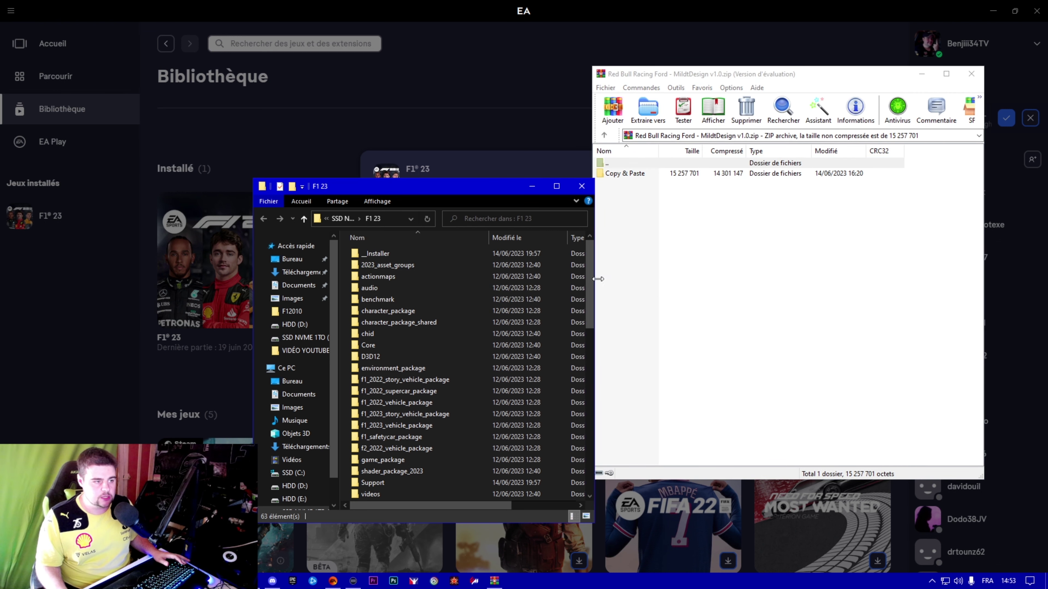
Open the F1 23 folder inside the archive's Copy & Paste folder, and widen the game folder window beside it.
double_click(650, 173)
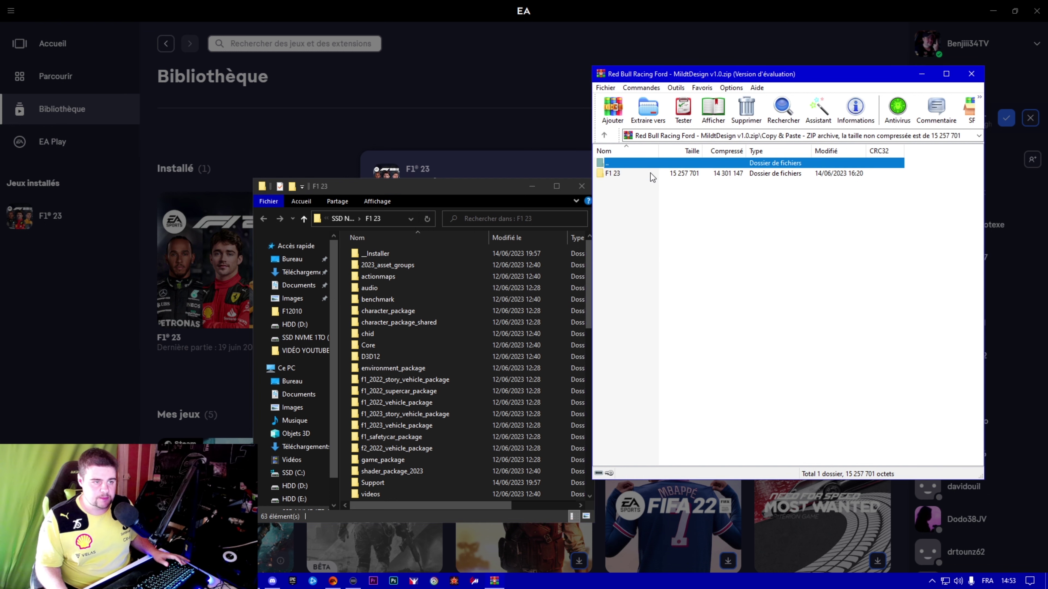
double_click(621, 174)
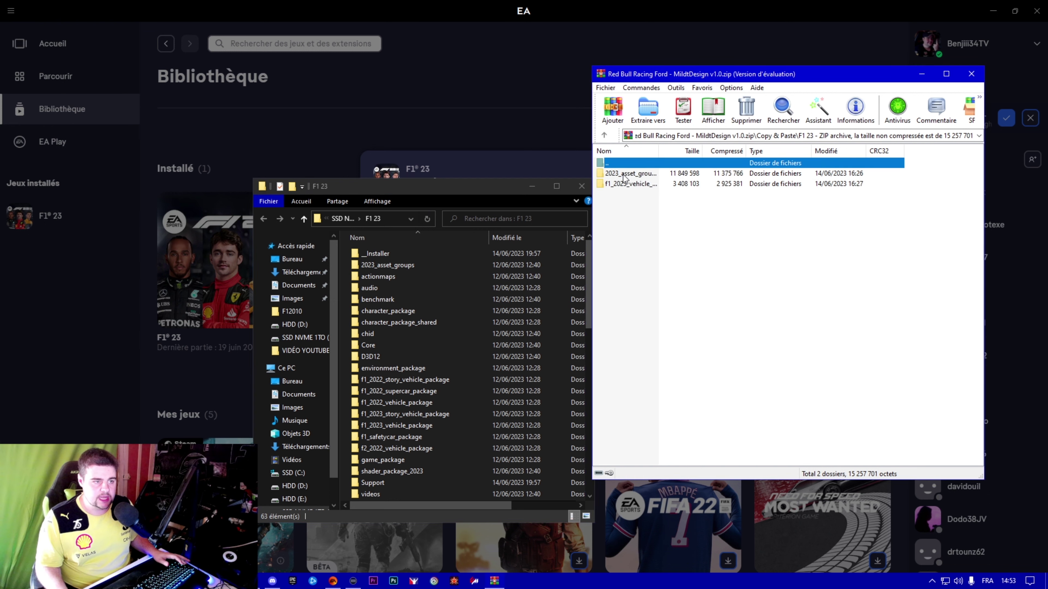
left_click_drag(407, 191, 396, 190)
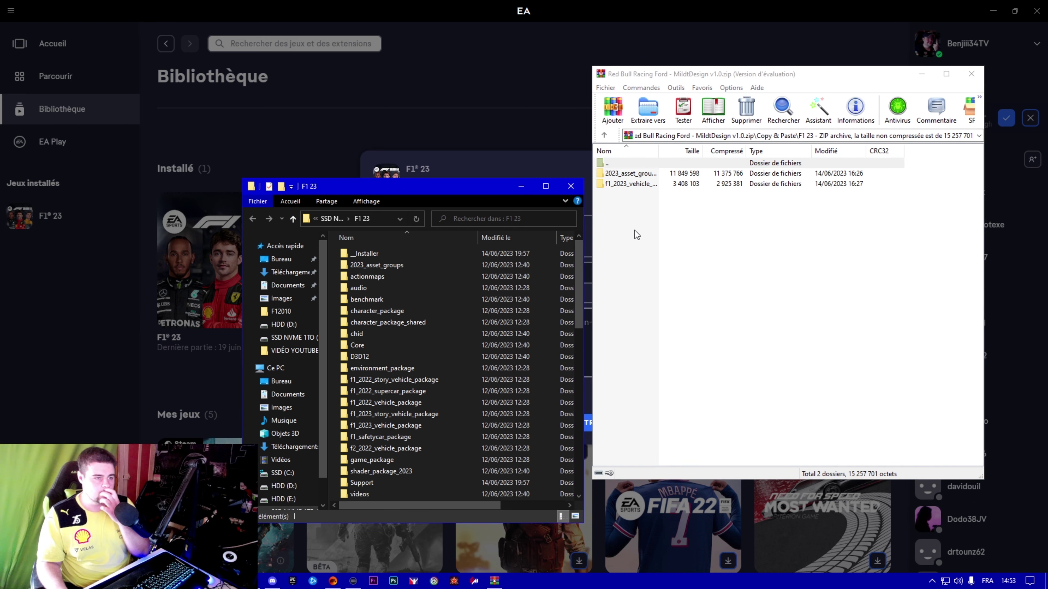
left_click(631, 173)
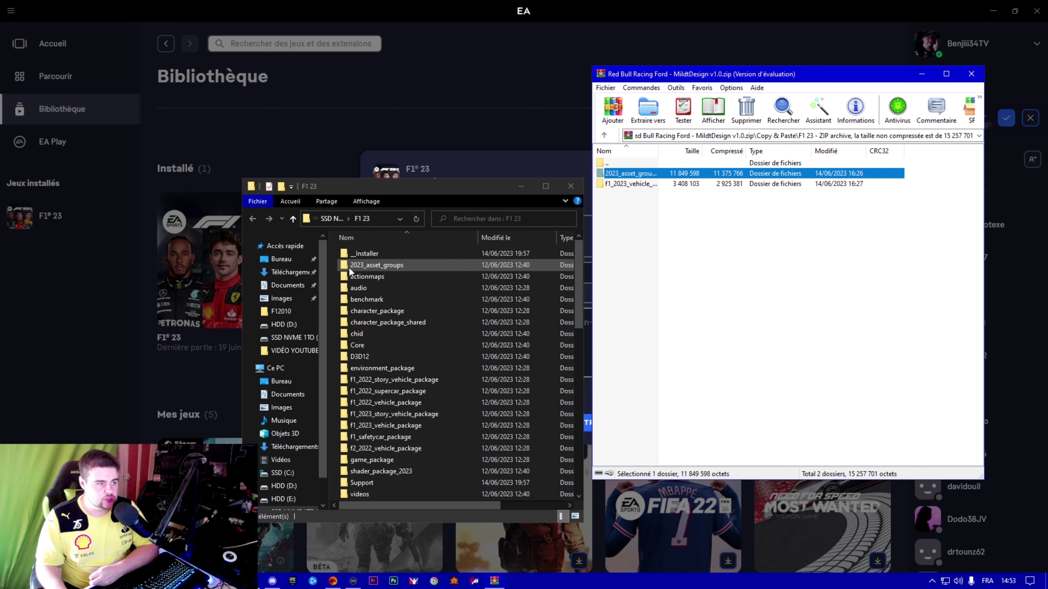
left_click_drag(243, 291, 89, 288)
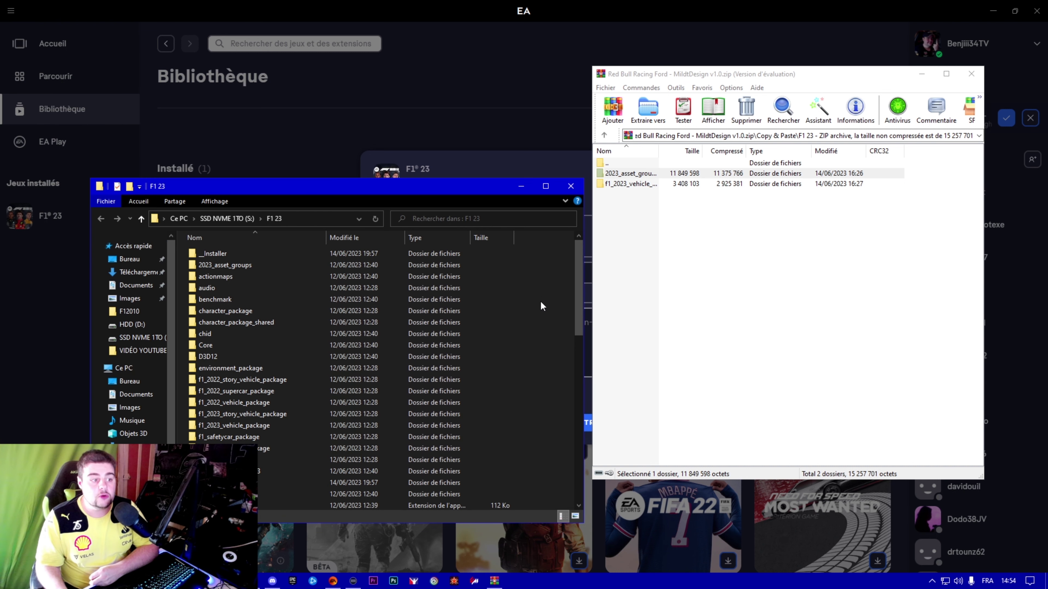
Copy the archive's 2023_asset_groups and f1_2023_vehicle folders into the F1 23 game folder, replacing the existing files.
left_click(428, 289)
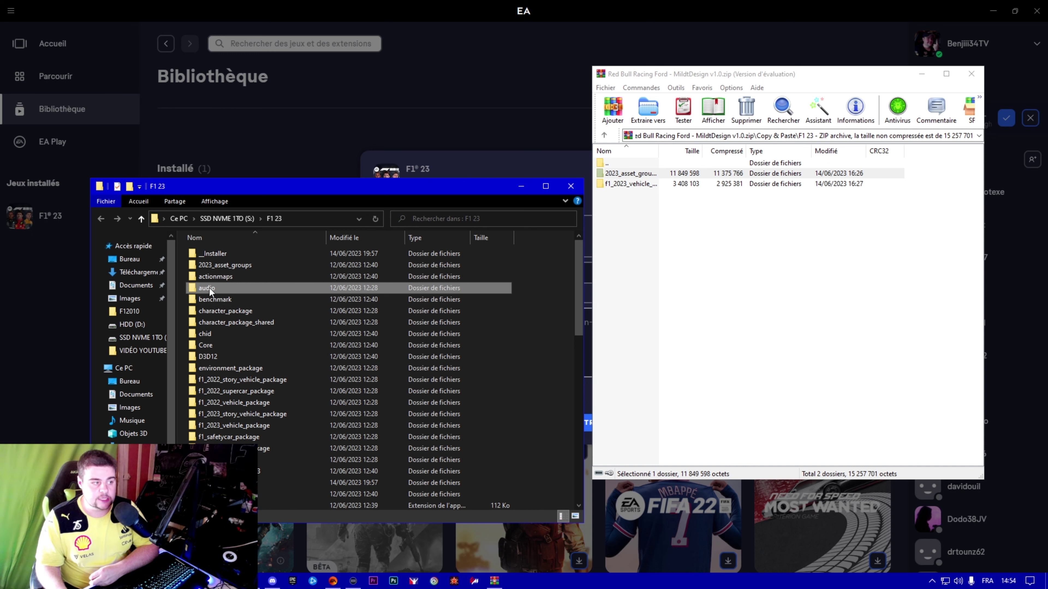
left_click(549, 310)
left_click(670, 222)
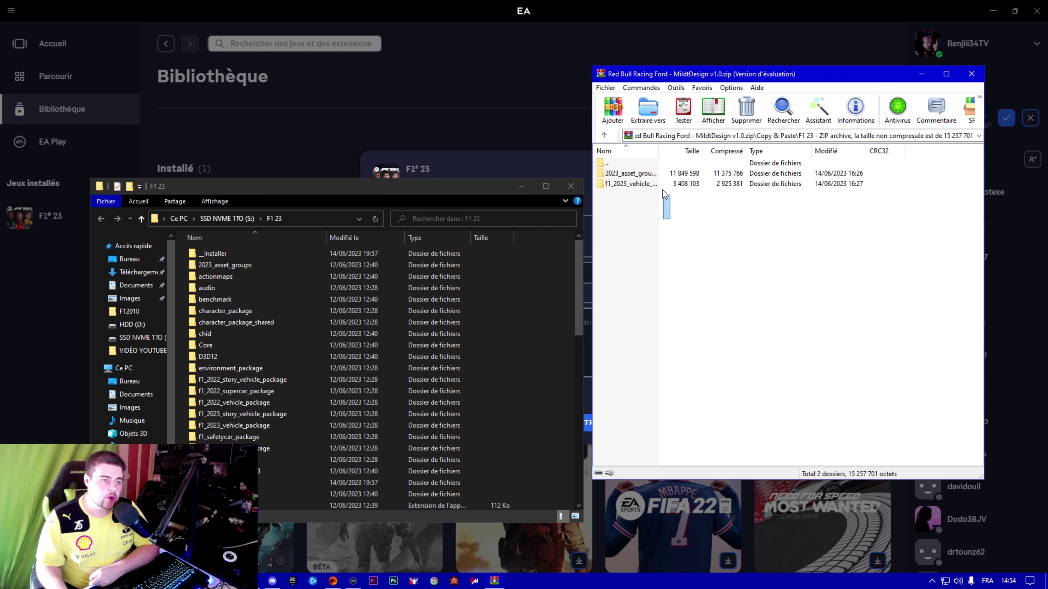
left_click_drag(670, 222, 657, 176)
left_click(680, 218)
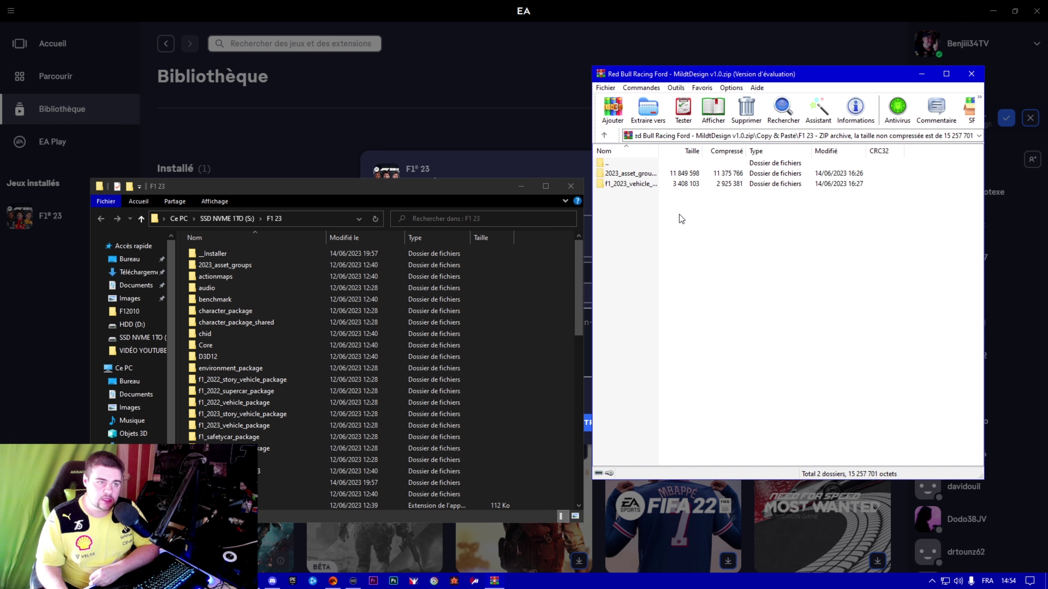
left_click_drag(679, 219, 657, 183)
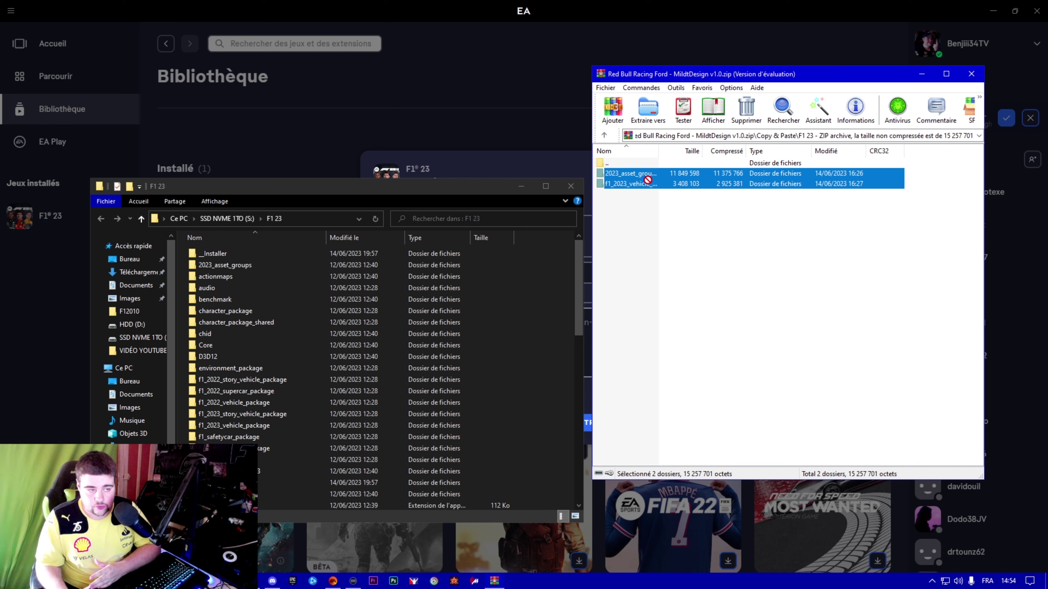
left_click_drag(550, 277, 551, 277)
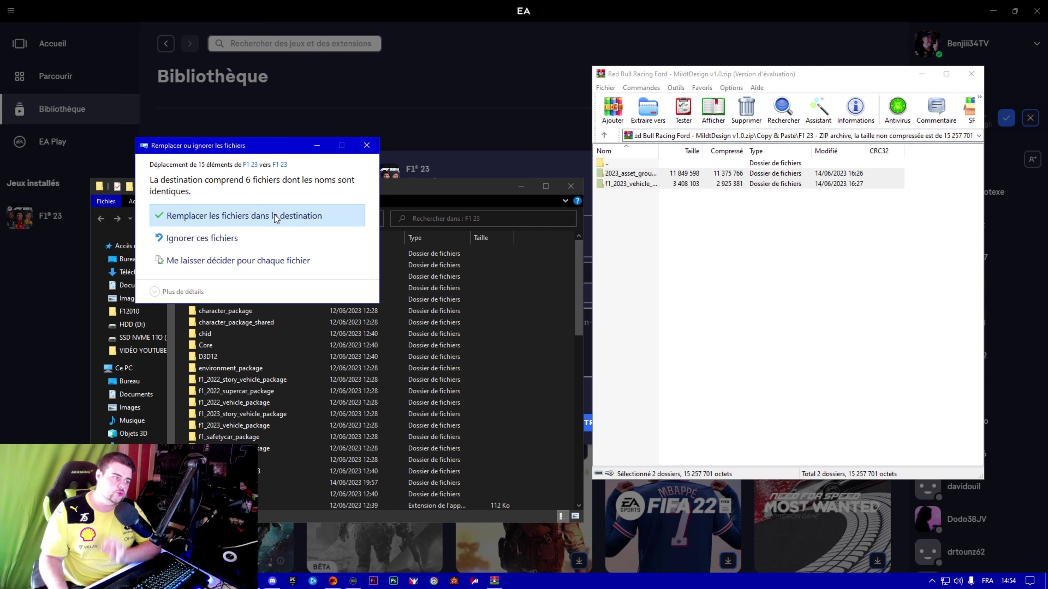
left_click(287, 215)
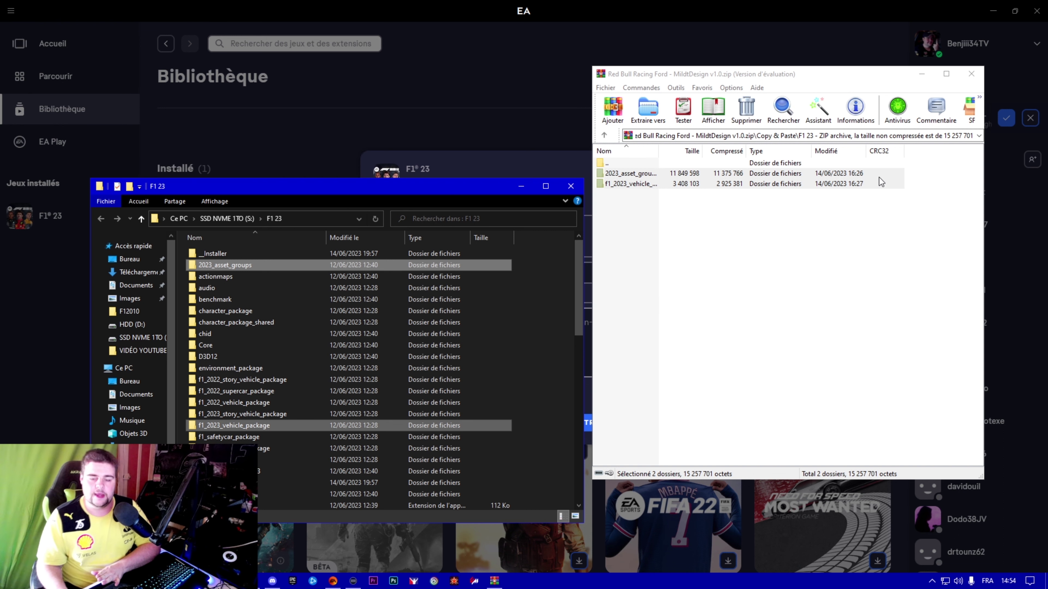
Minimize the archive window, close the F1 23 properties in the EA app and launch the game.
left_click(922, 76)
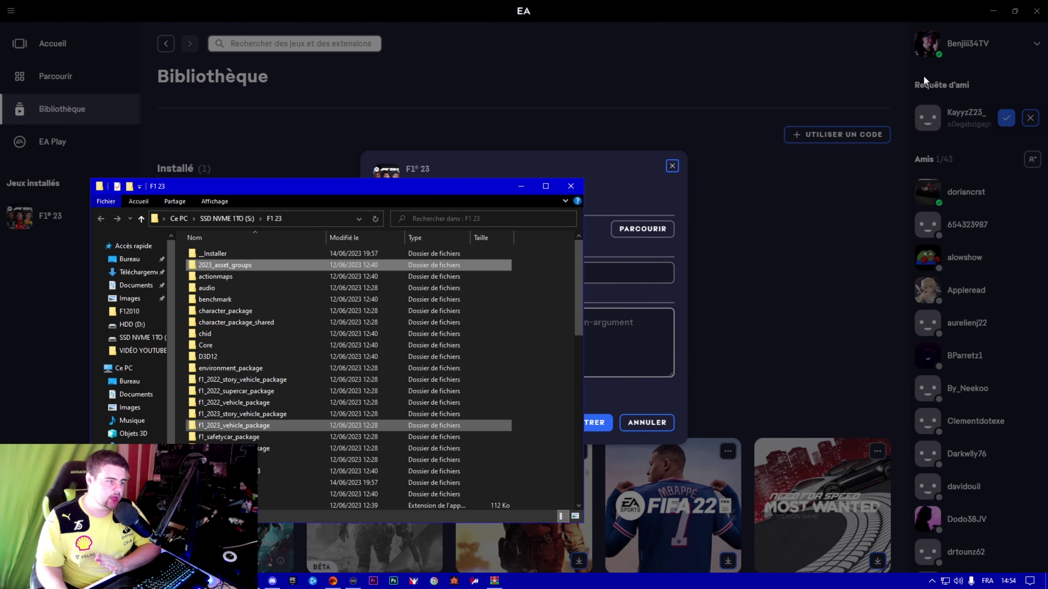
left_click(672, 166)
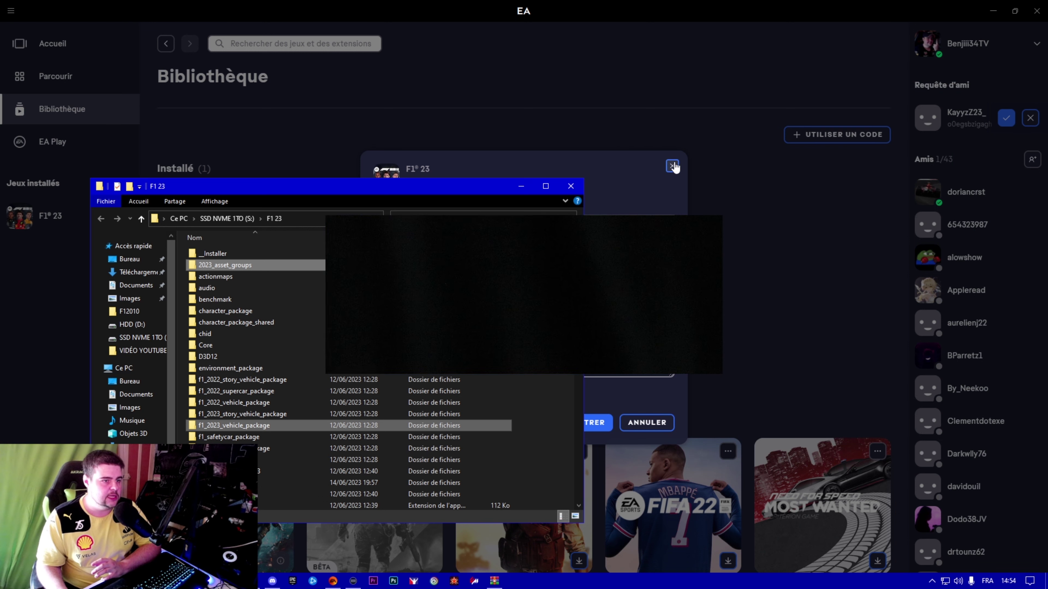
mouse_move(228, 306)
left_click(279, 314)
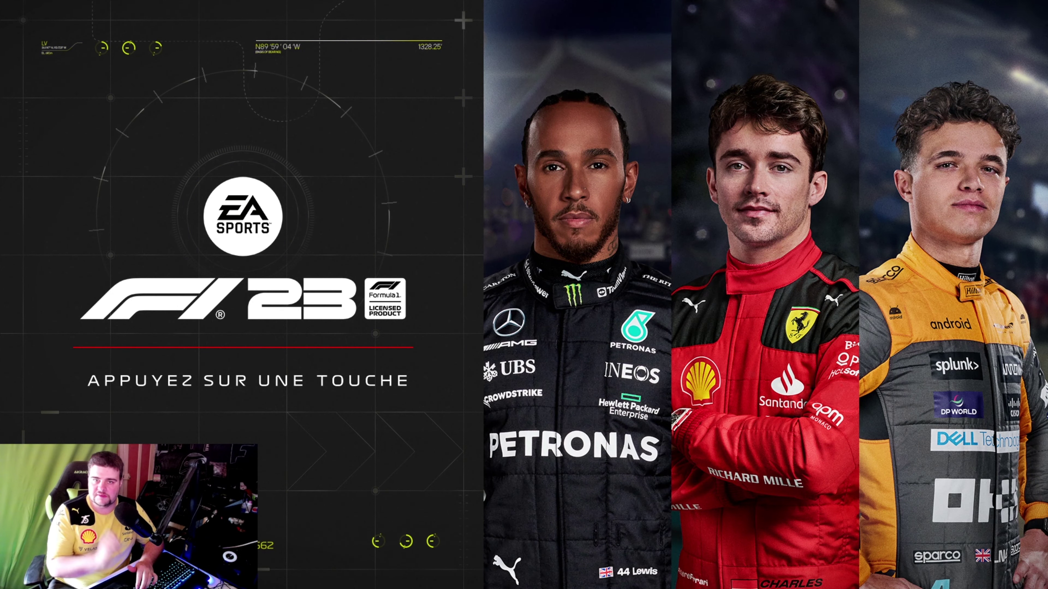
Continue past the title screen and open the Showroom in F1 World.
key("Return")
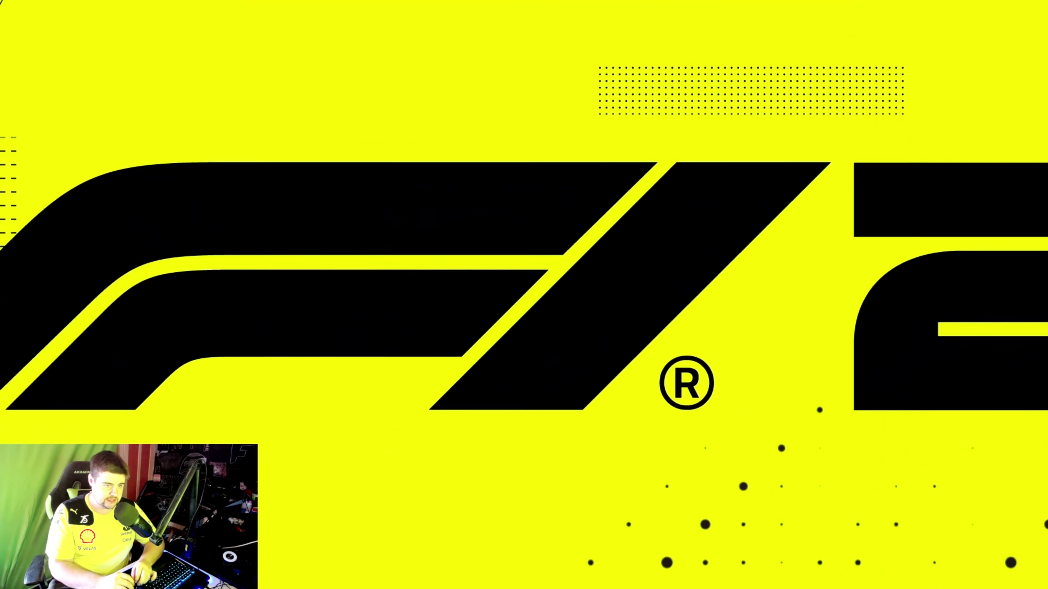
key("Down")
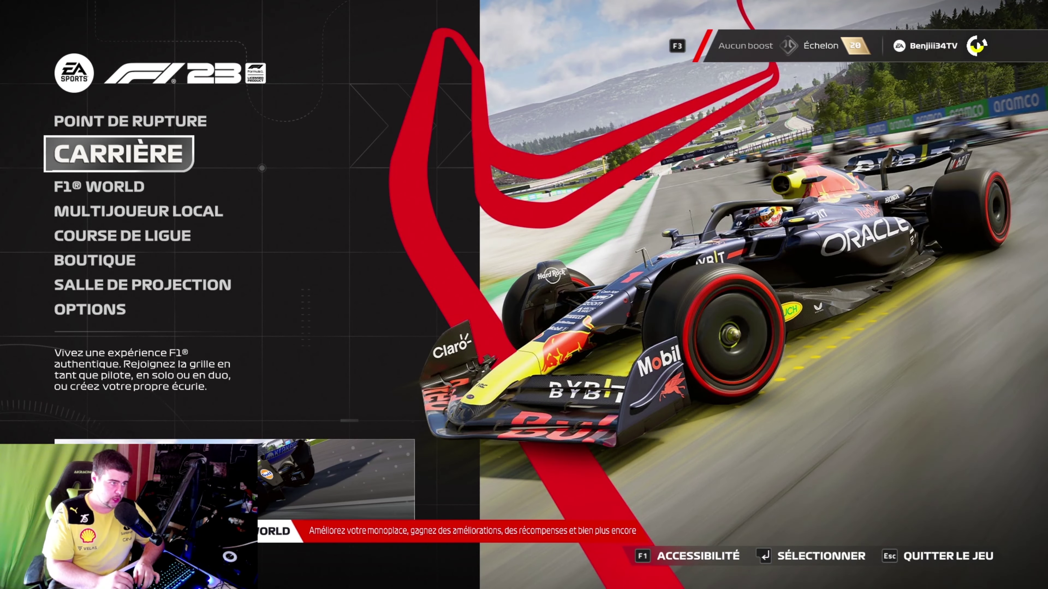
key("Down")
key("Return")
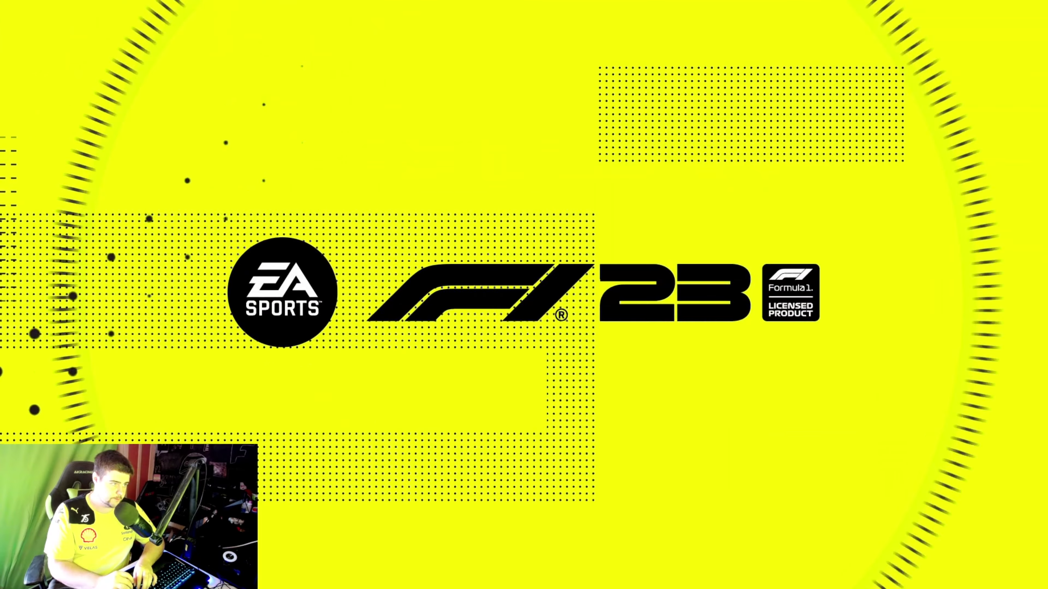
key("Down")
key("Down")
key("Down")
key("Down")
key("Down")
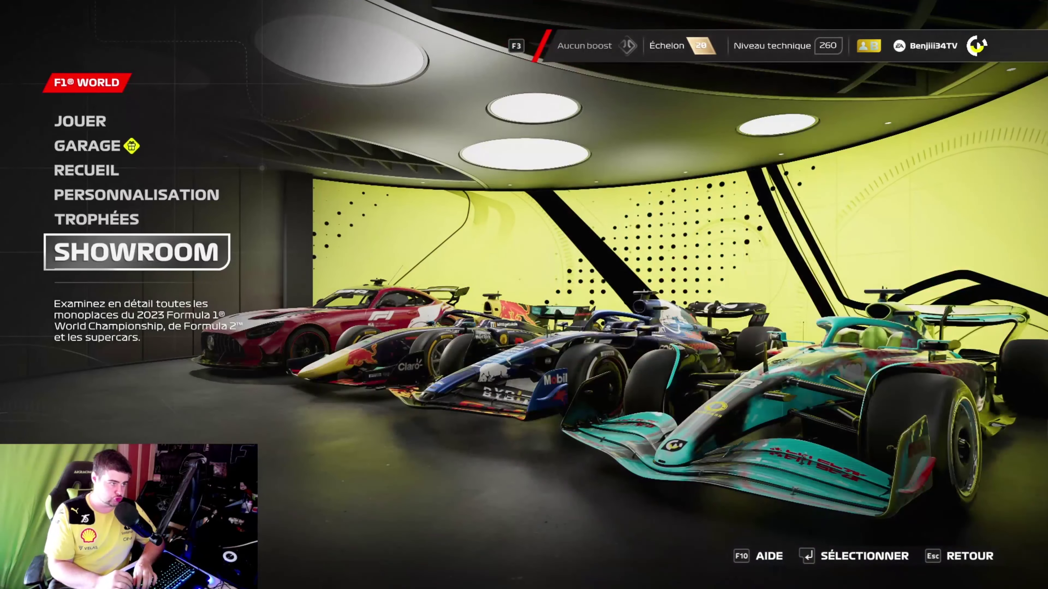
key("Return")
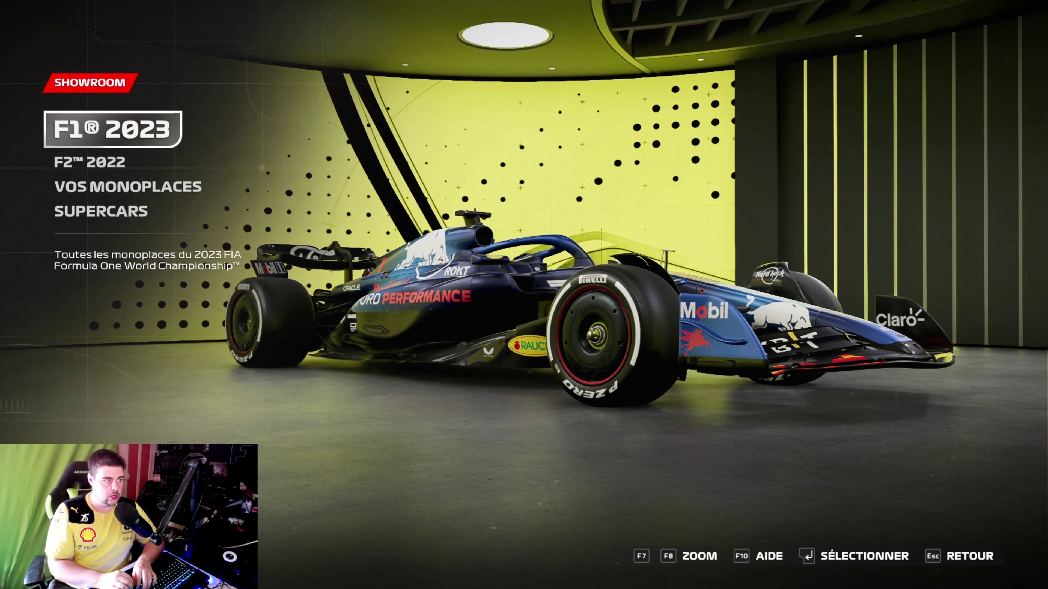
Inspect the Oracle Red Bull Racing livery among the F1 2023 showroom cars, and leave the showroom.
key("Return")
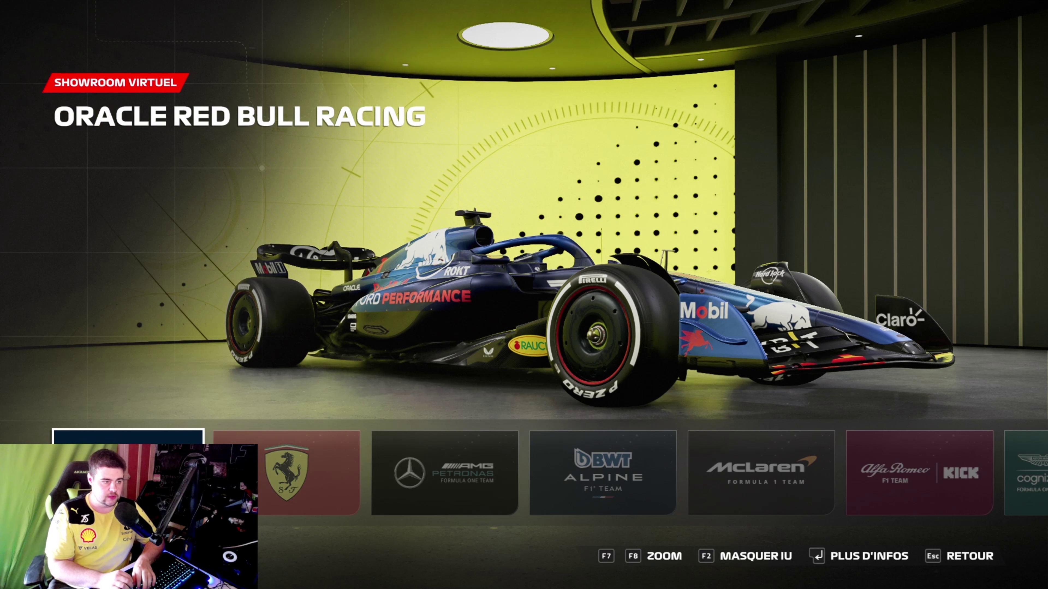
key("Right")
key("Left")
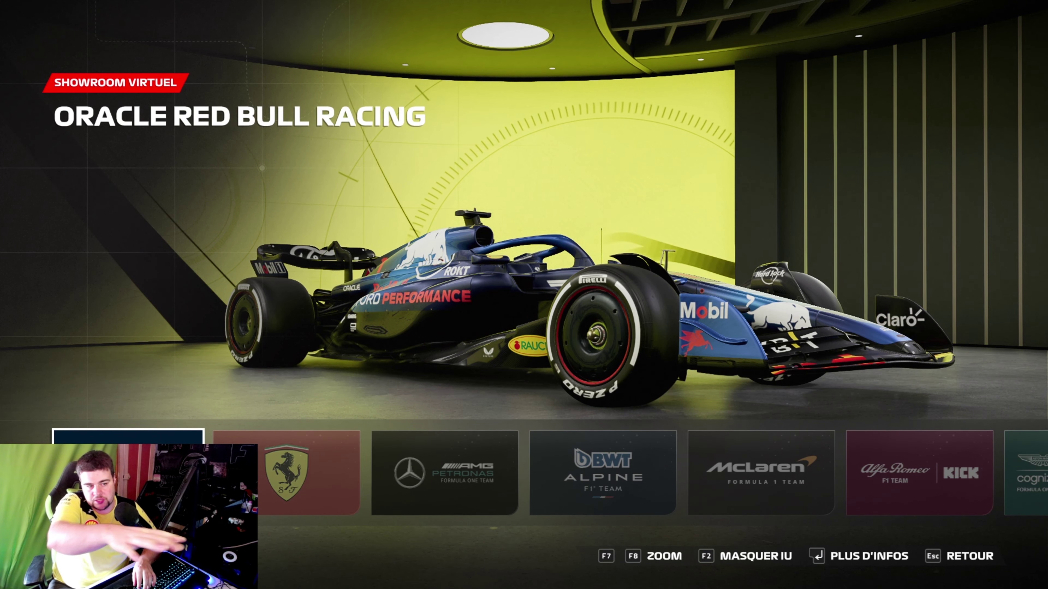
key("Escape")
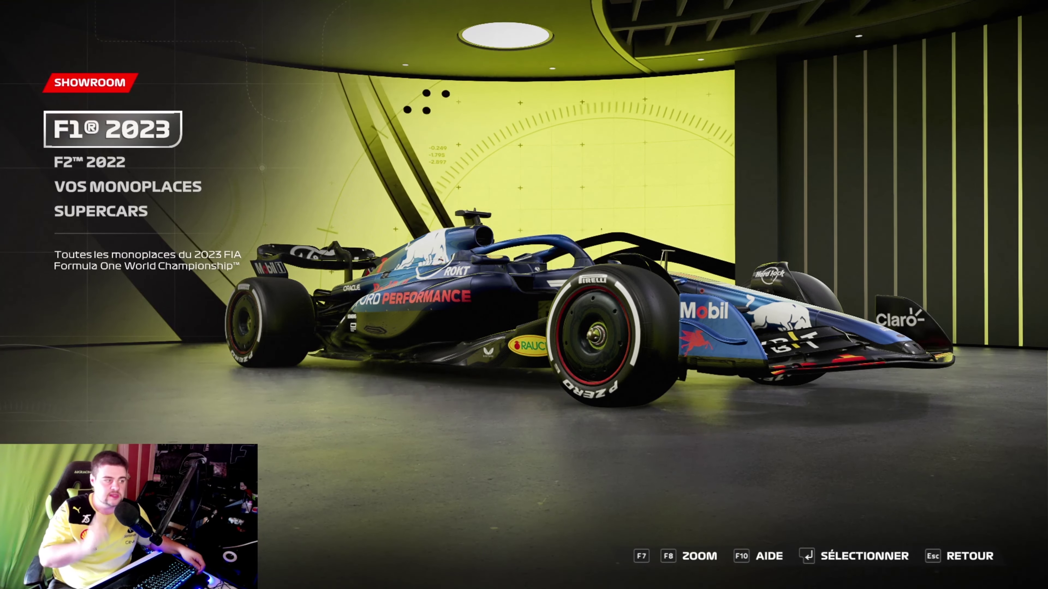
key("Escape")
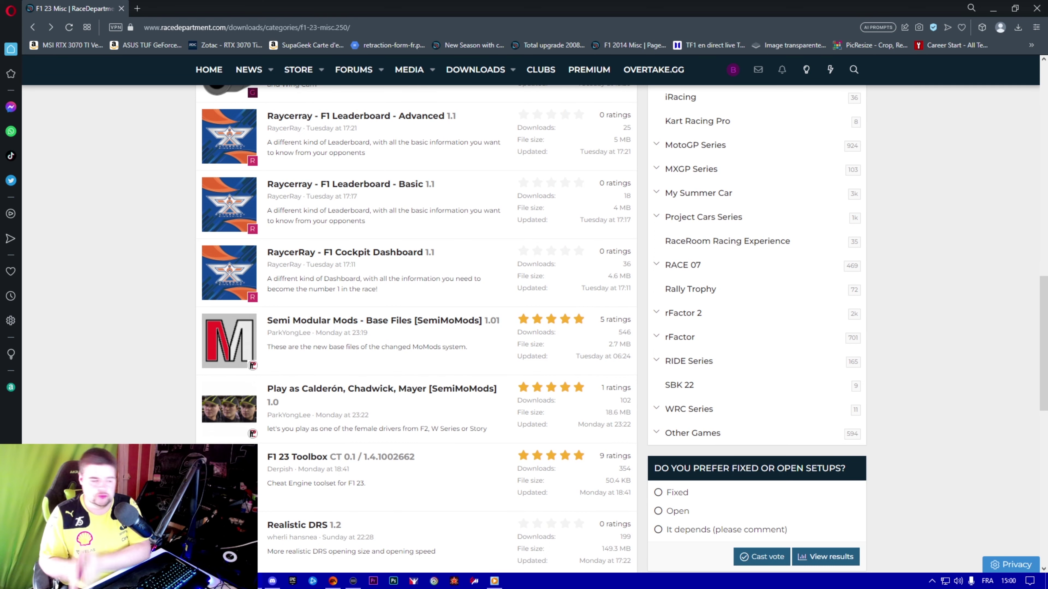
Switch to the browser and return to the F1 23 Skins category on RaceDepartment.
scroll(167, 269, "up", 10)
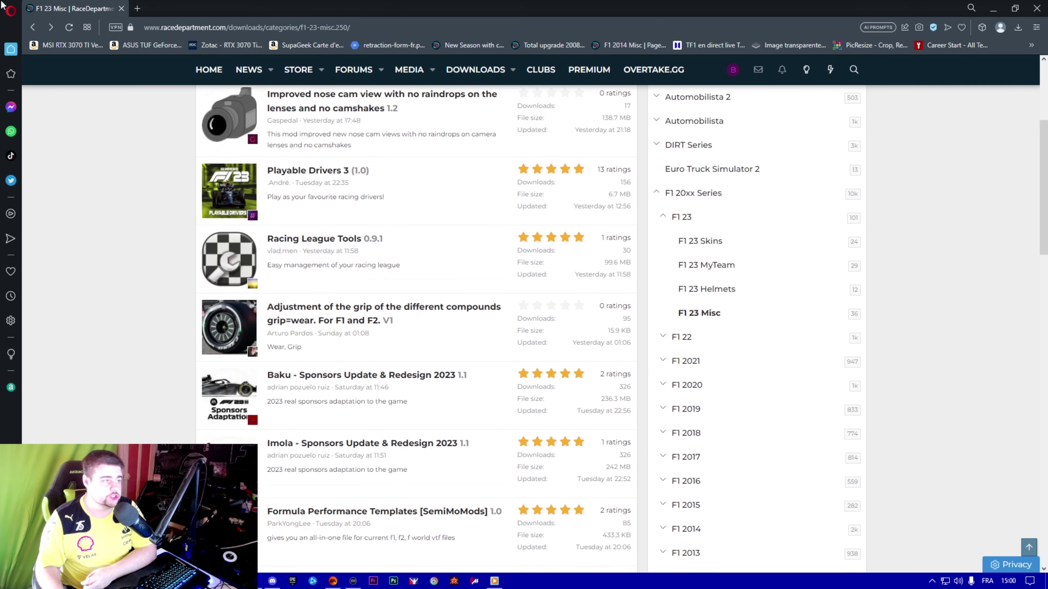
left_click(33, 28)
scroll(177, 120, "up", 2)
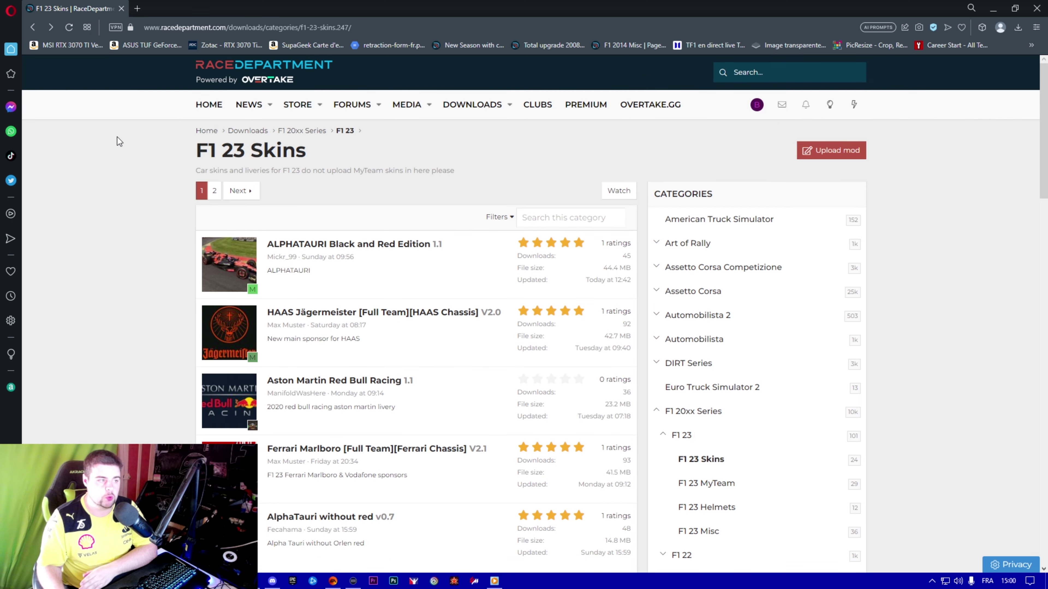
Browse the F1 23 Misc category and open the Semi Modular Mods - Base Files [SemiMoMods] page.
scroll(697, 415, "down", 2)
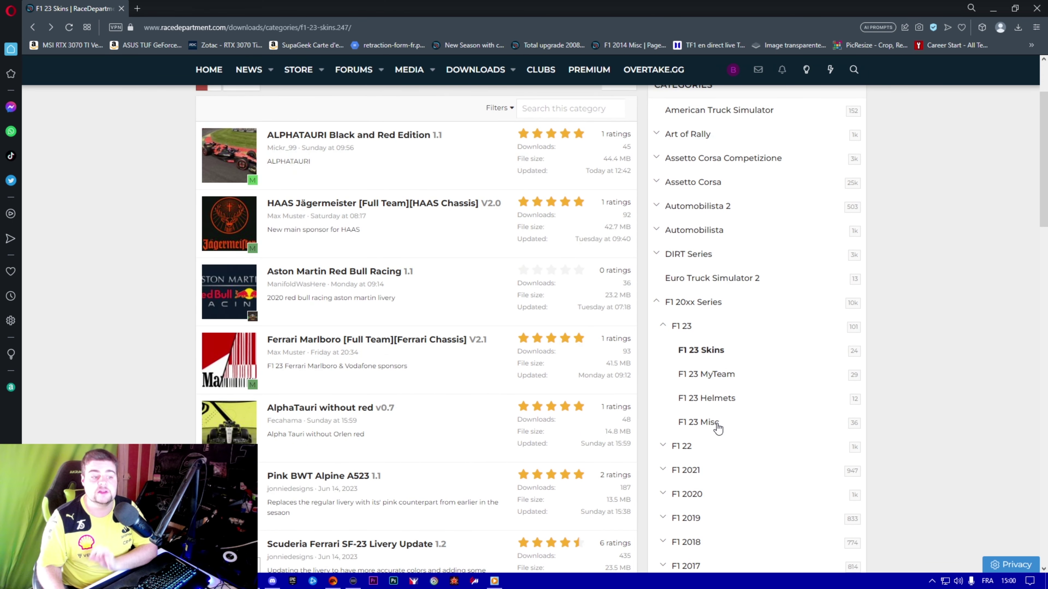
left_click(699, 422)
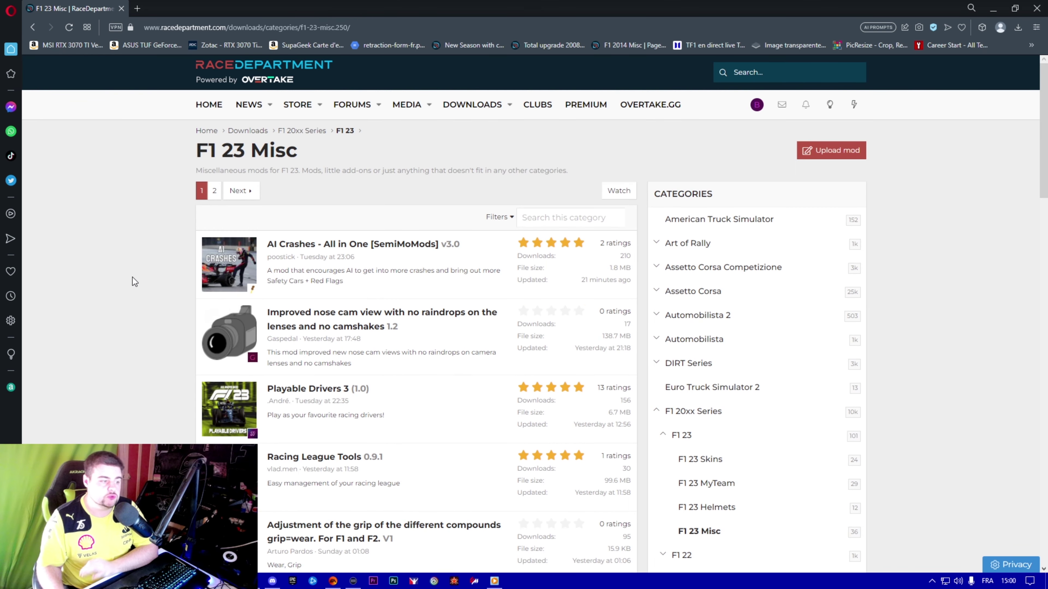
scroll(137, 285, "down", 8)
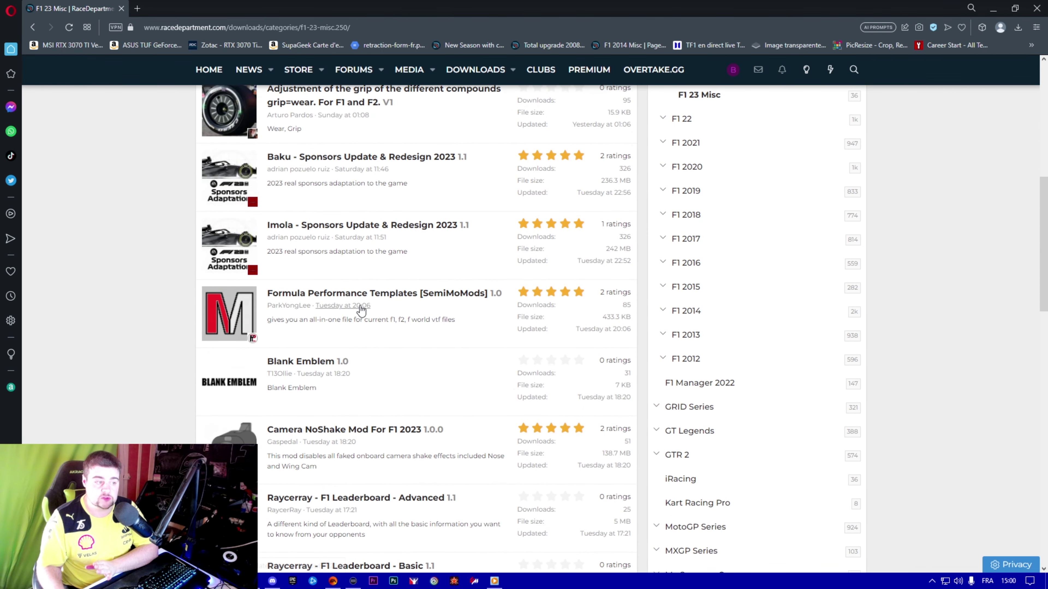
scroll(426, 304, "down", 6)
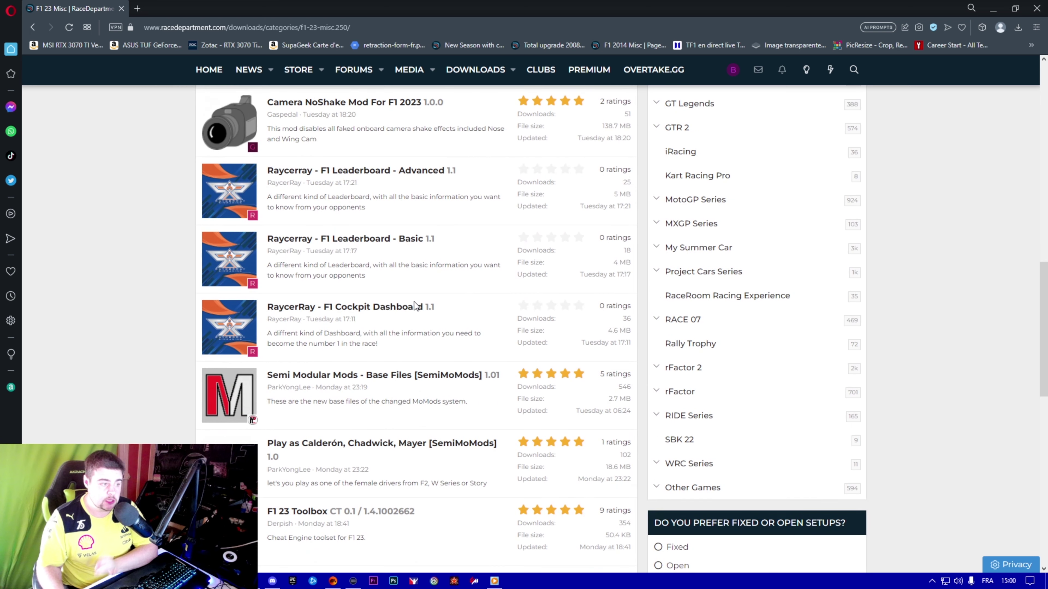
left_click(371, 376)
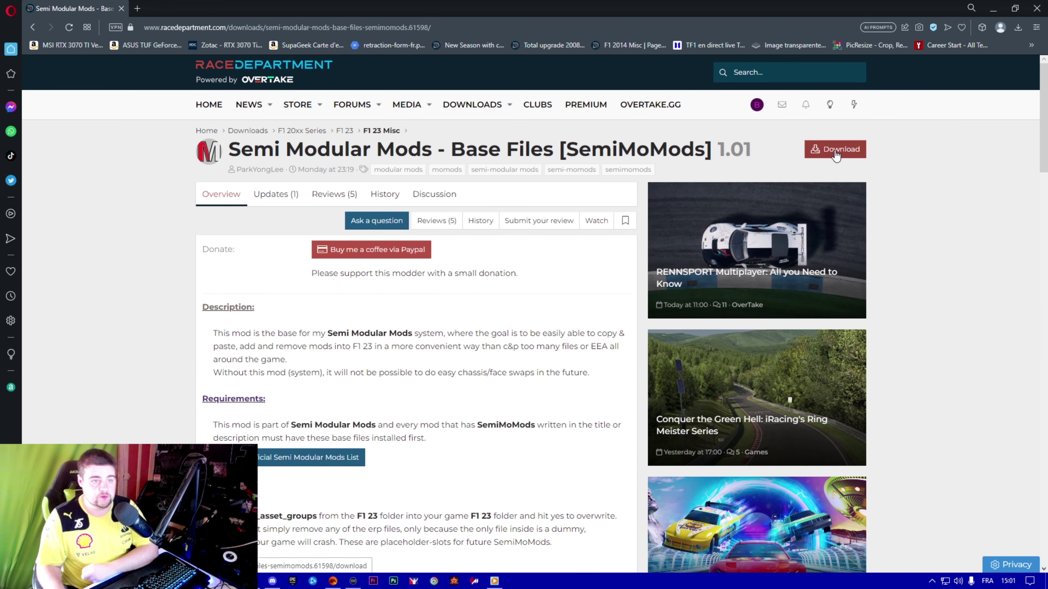
Download the Semi Modular Mods base files, open the zip archive and place it beside the F1 23 game folder.
left_click(836, 154)
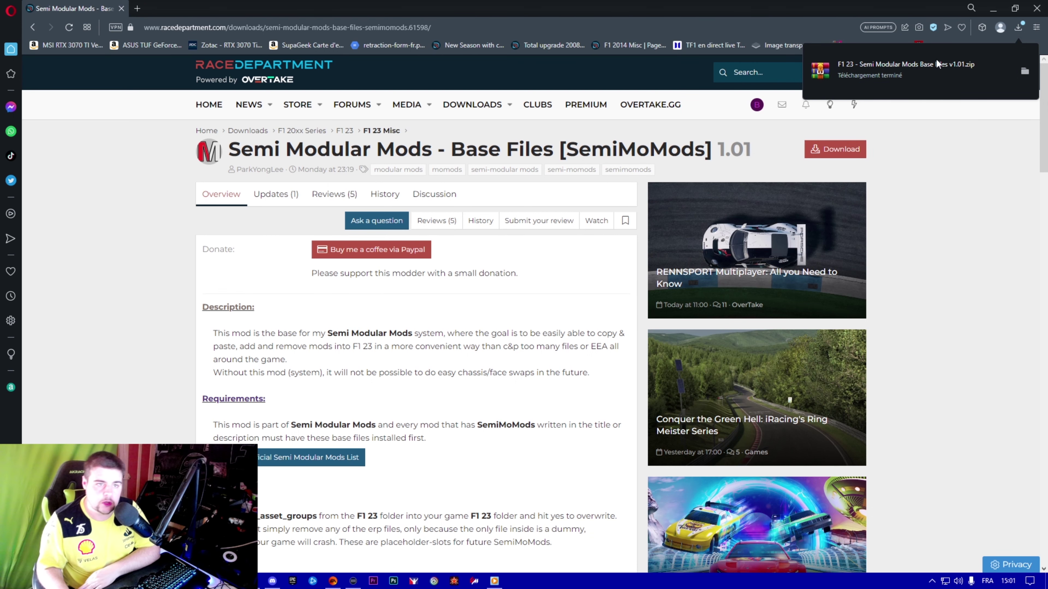
left_click(937, 76)
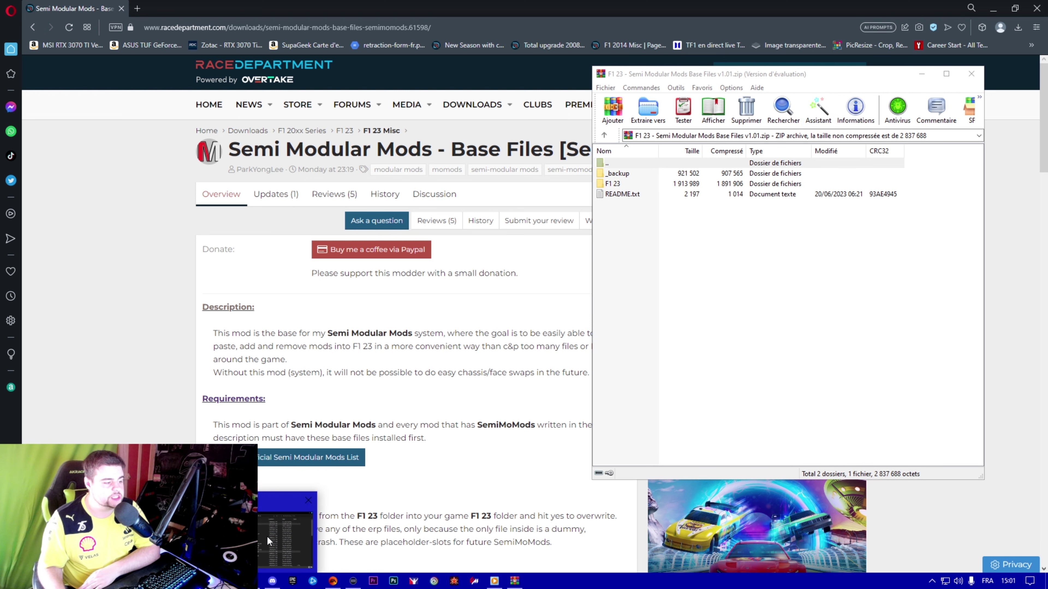
left_click(267, 535)
left_click_drag(798, 76, 816, 130)
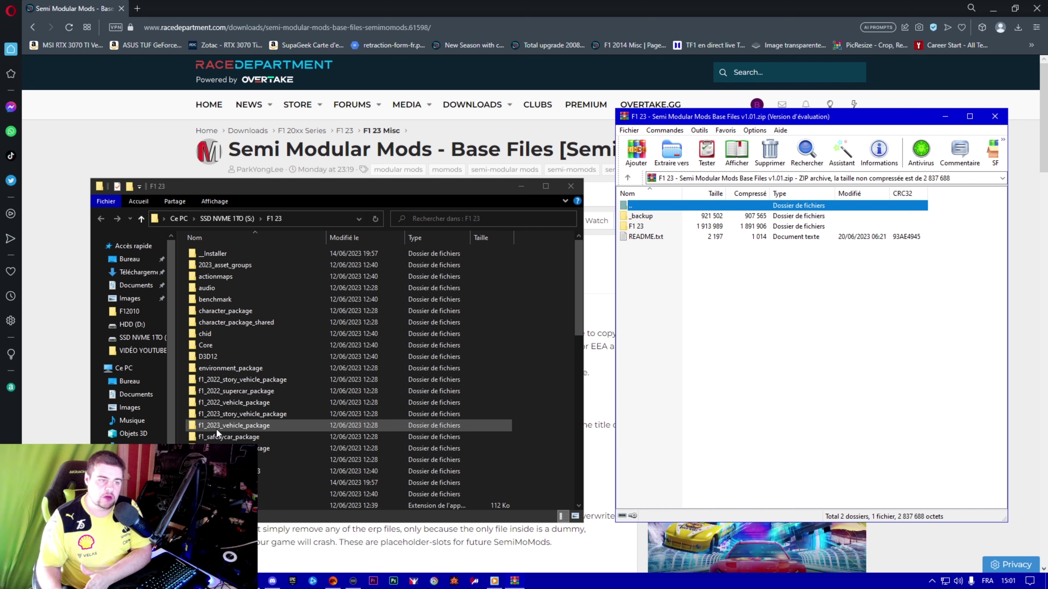
Check the contents of the _backup and F1 23 folders in the Semi Modular Mods archive.
left_click(804, 315)
double_click(642, 215)
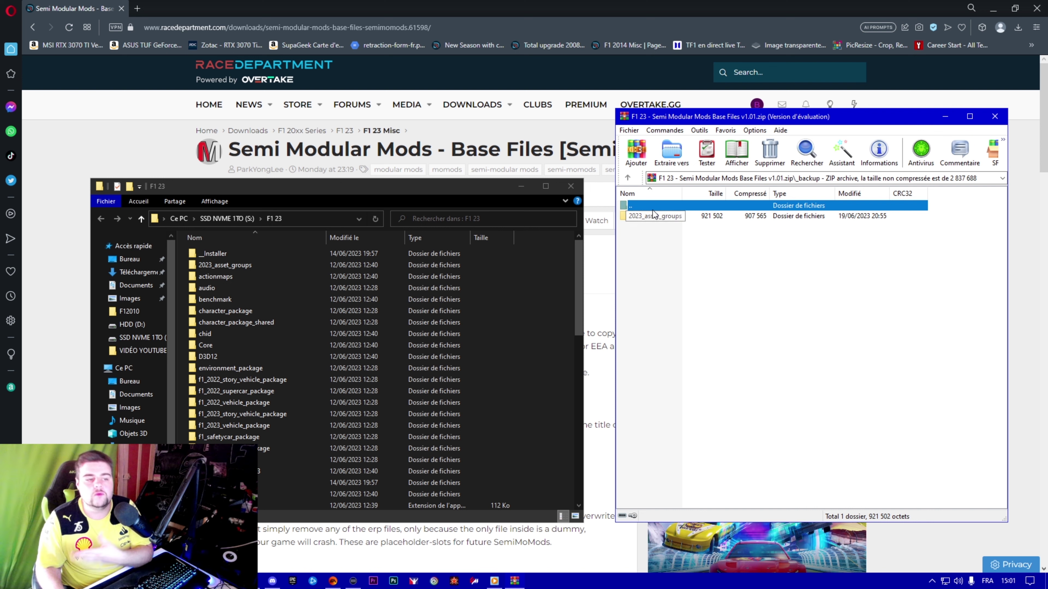
double_click(649, 207)
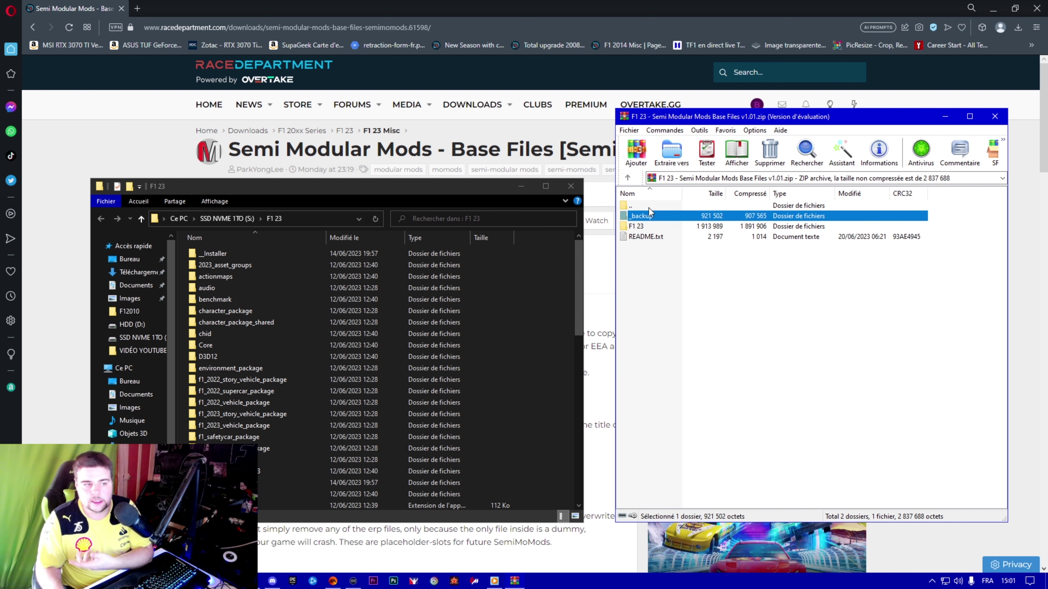
double_click(691, 225)
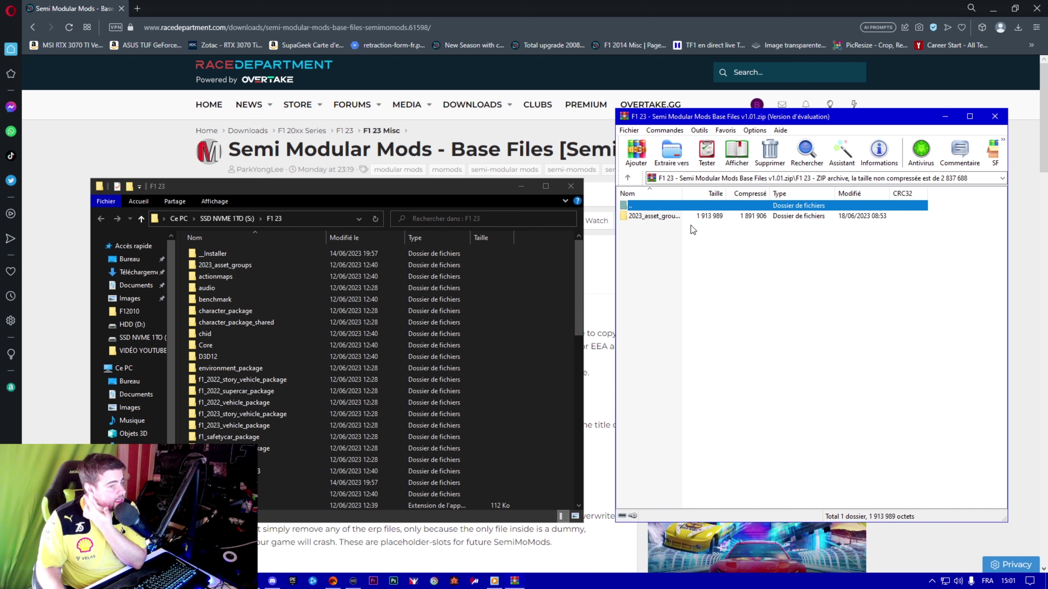
double_click(640, 205)
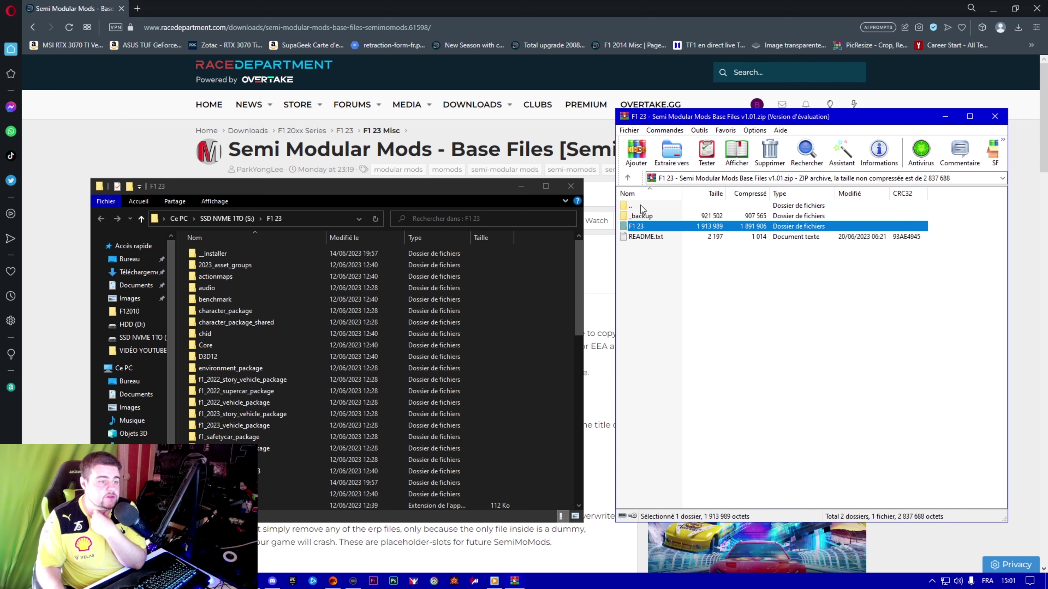
Copy 2023_asset_groups from the archive's F1 23 folder into the F1 23 game folder, replacing existing files, and minimize both windows.
double_click(654, 226)
left_click_drag(707, 215, 541, 264)
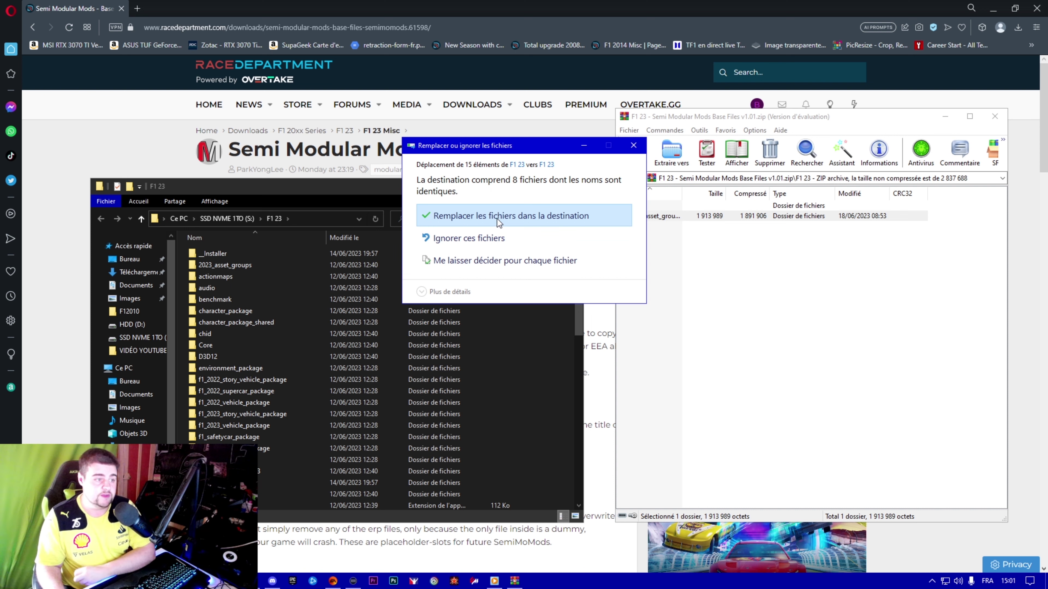
left_click(511, 215)
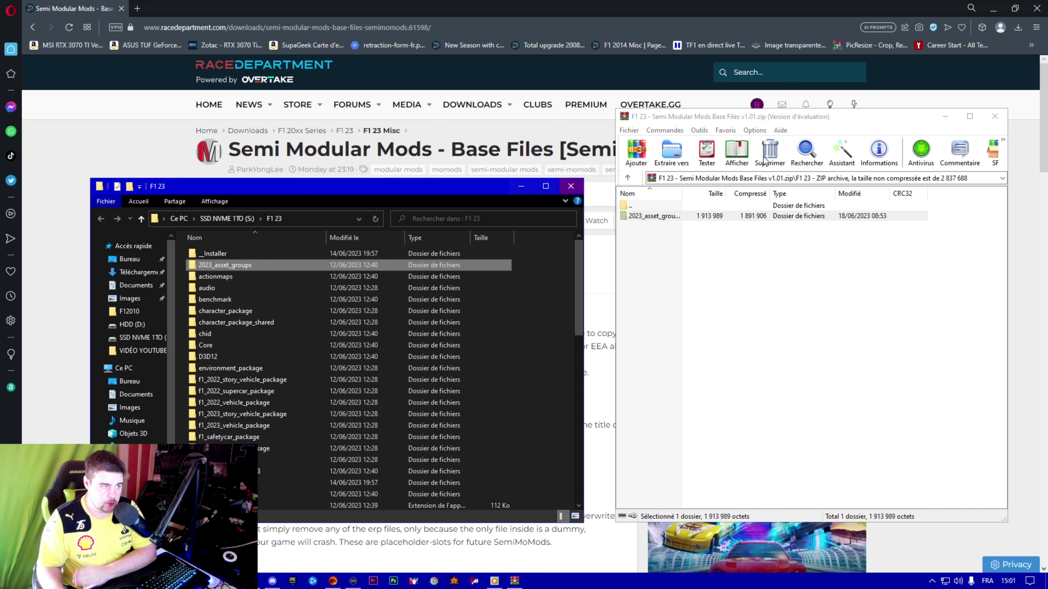
left_click(942, 121)
left_click(945, 117)
left_click(521, 187)
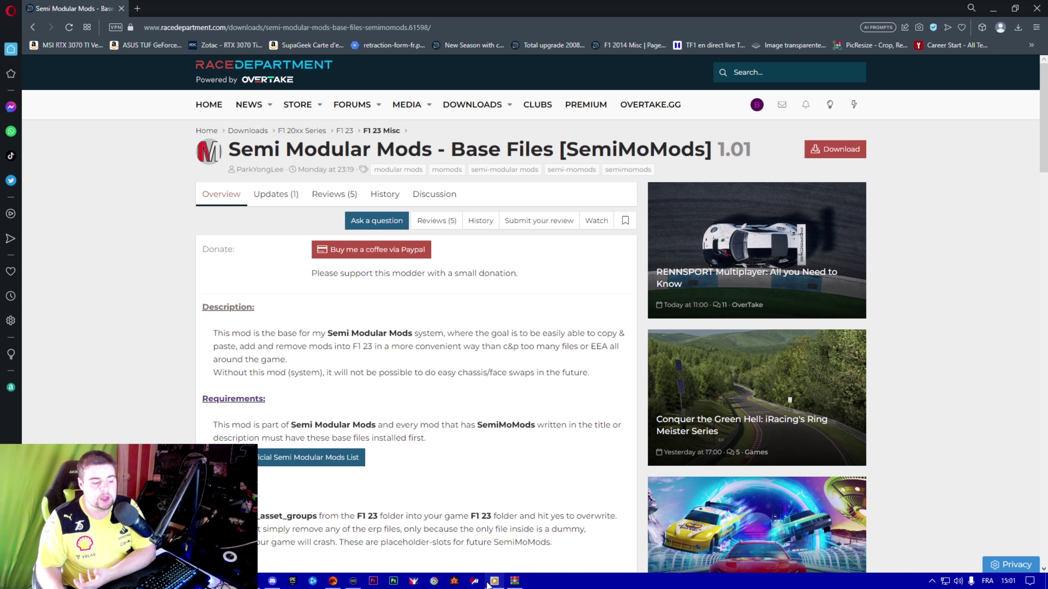
Go back to the F1 23 Misc category and switch to the F1 23 Skins category on RaceDepartment.
mouse_move(494, 582)
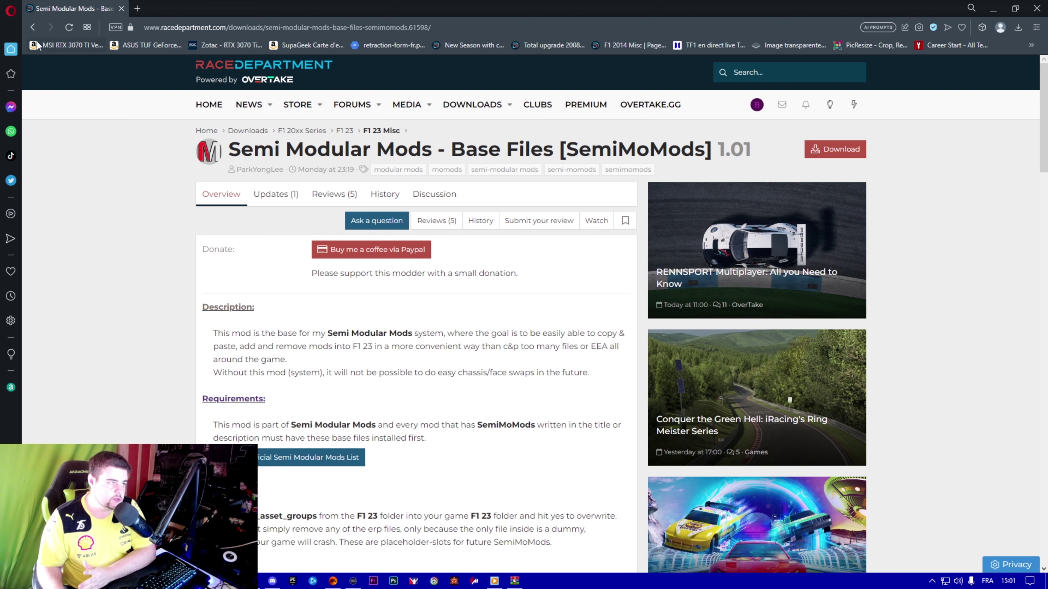
left_click(32, 28)
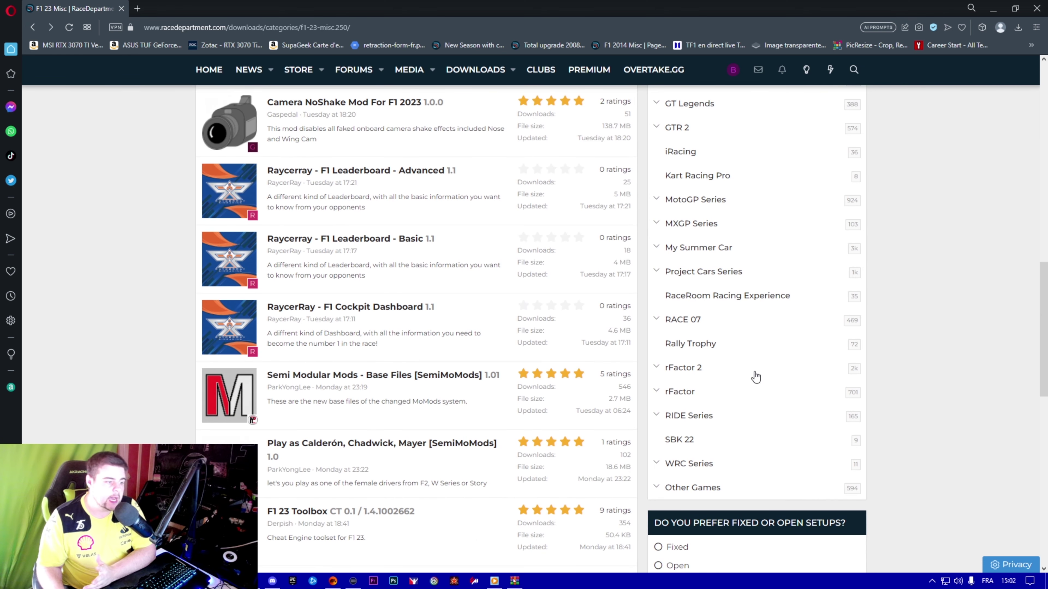
scroll(756, 377, "up", 10)
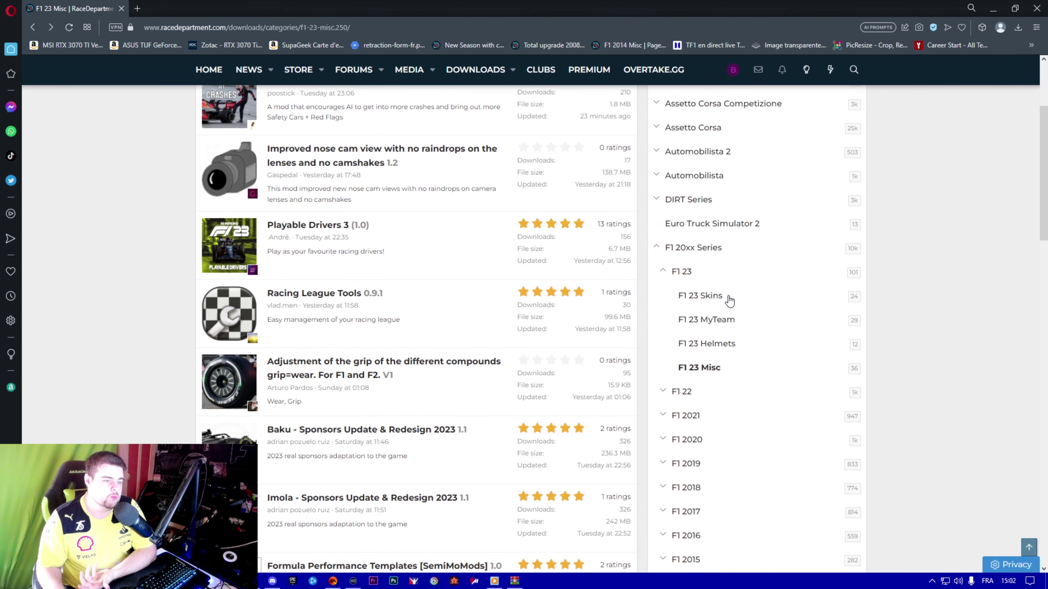
left_click(714, 302)
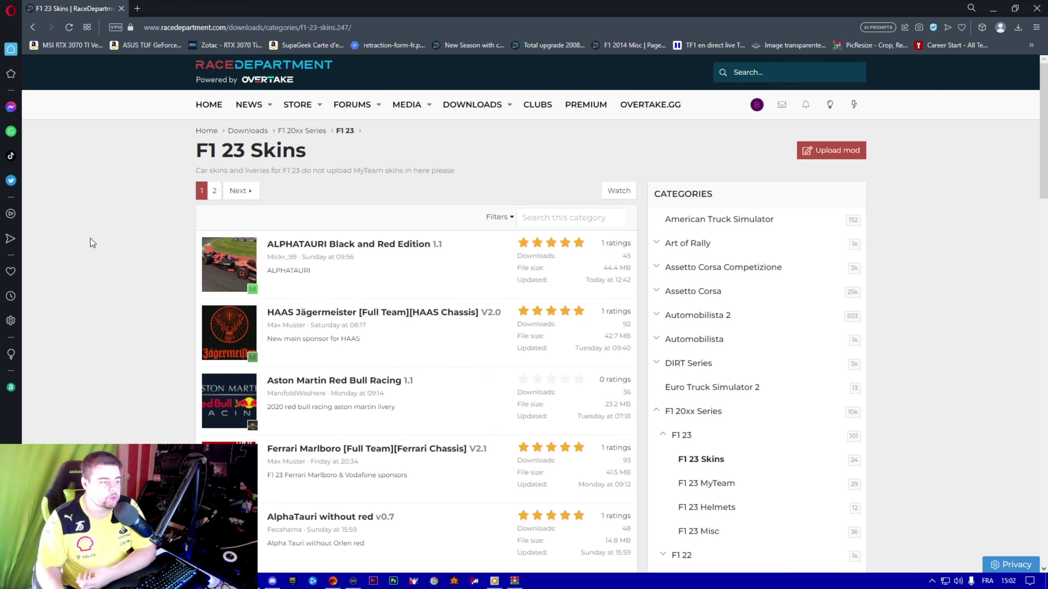
Look at the Scuderia Ferrari SF-23 Livery Update page and return to the F1 23 Skins list.
scroll(112, 246, "down", 5)
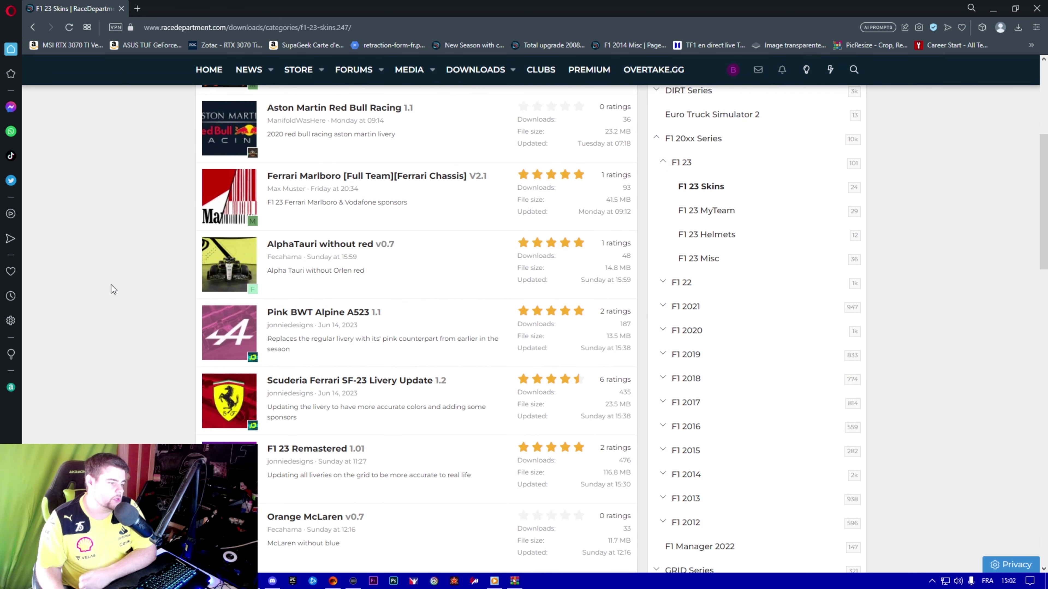
left_click(323, 380)
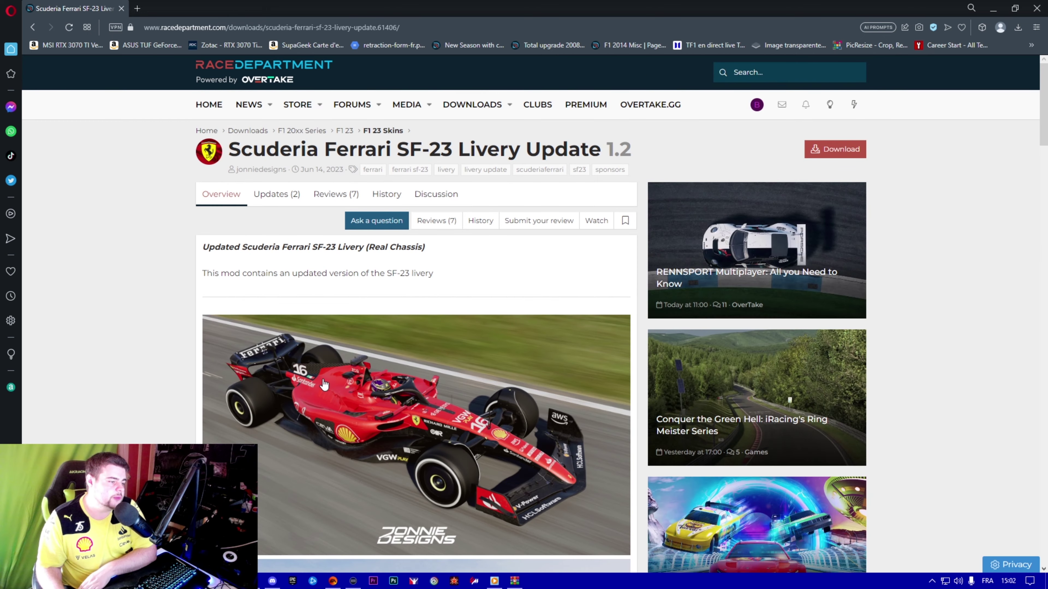
scroll(324, 382, "down", 1)
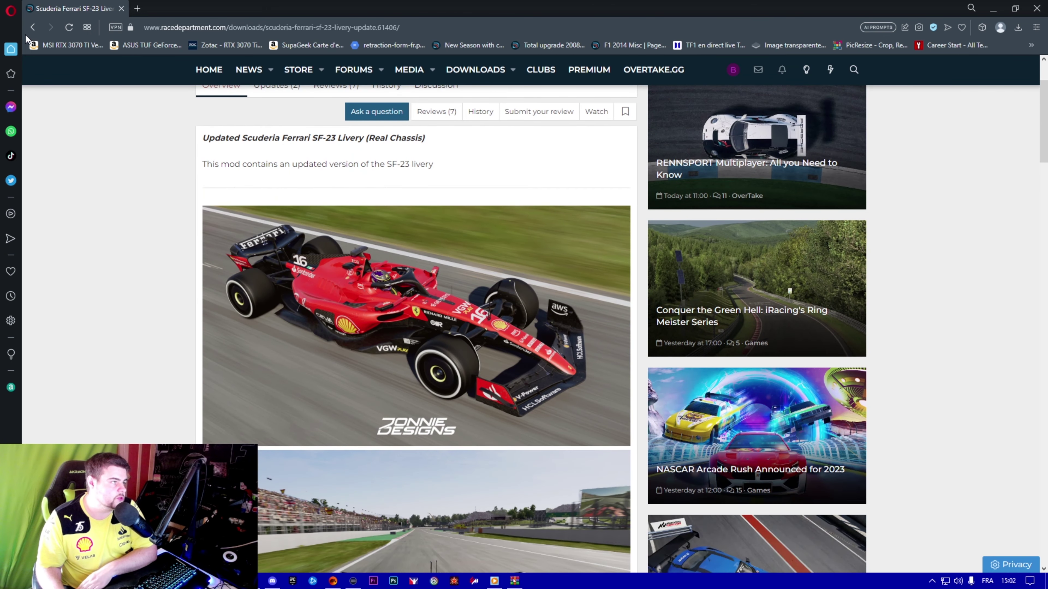
left_click(32, 27)
Browse the F1 23 Skins list, open the Vodafone McLaren for F1 23 page and review its preview and install notes.
scroll(231, 333, "down", 2)
scroll(232, 274, "down", 5)
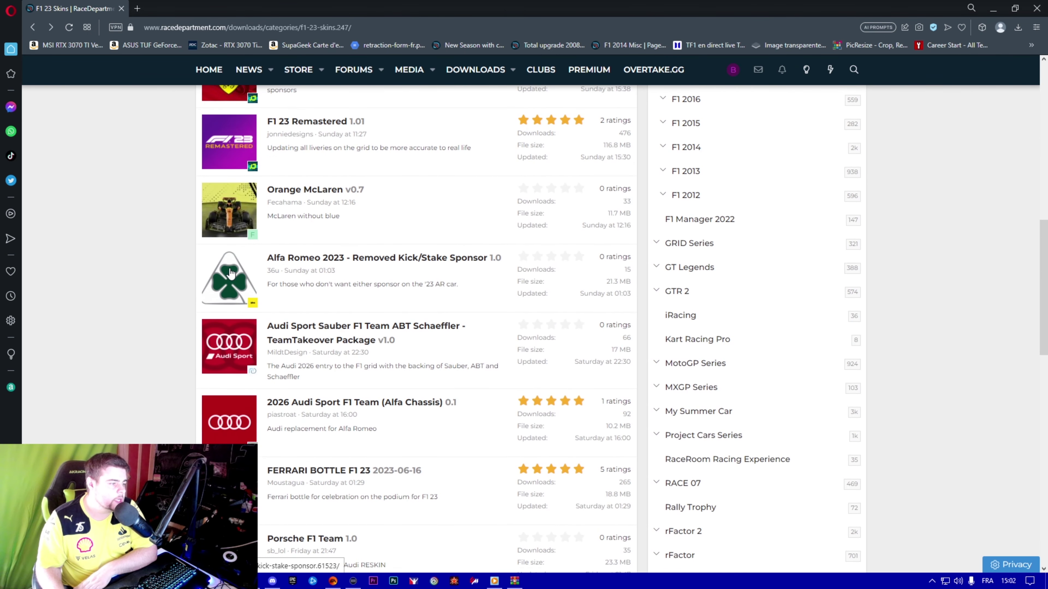
scroll(231, 274, "down", 6)
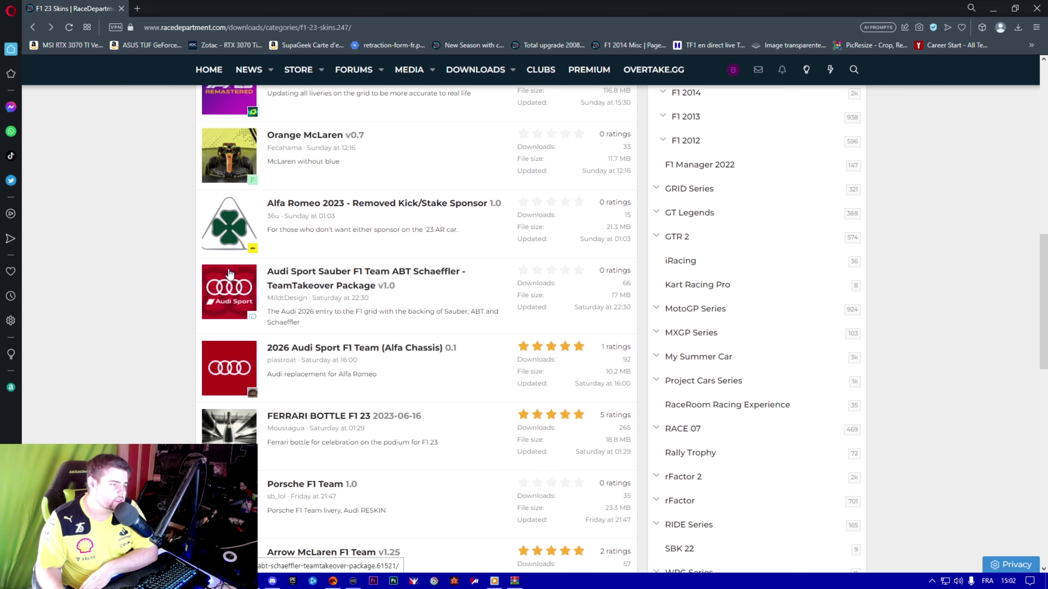
scroll(229, 275, "down", 7)
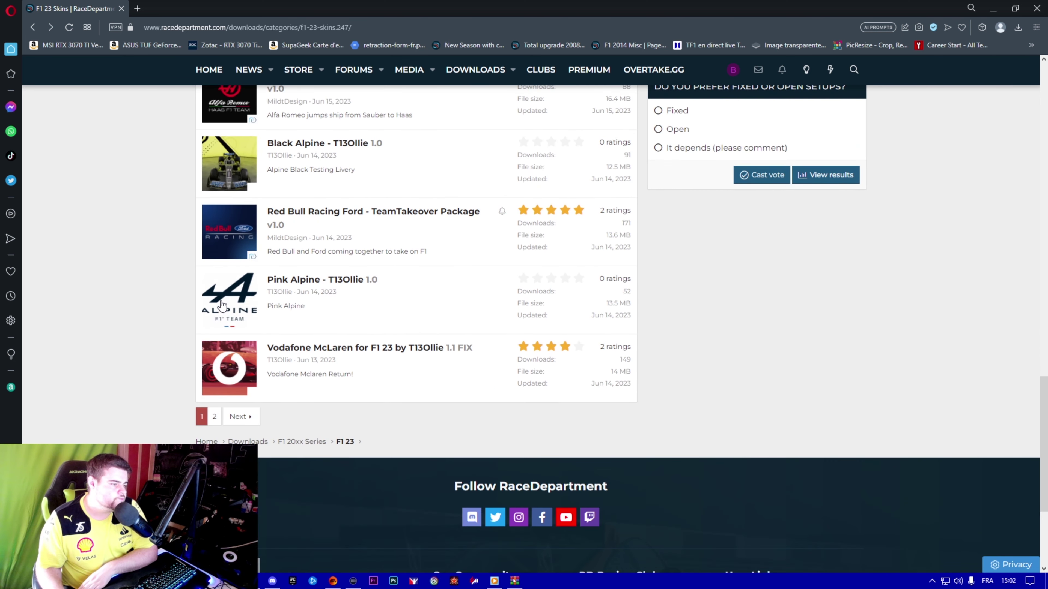
left_click(220, 374)
scroll(320, 364, "down", 6)
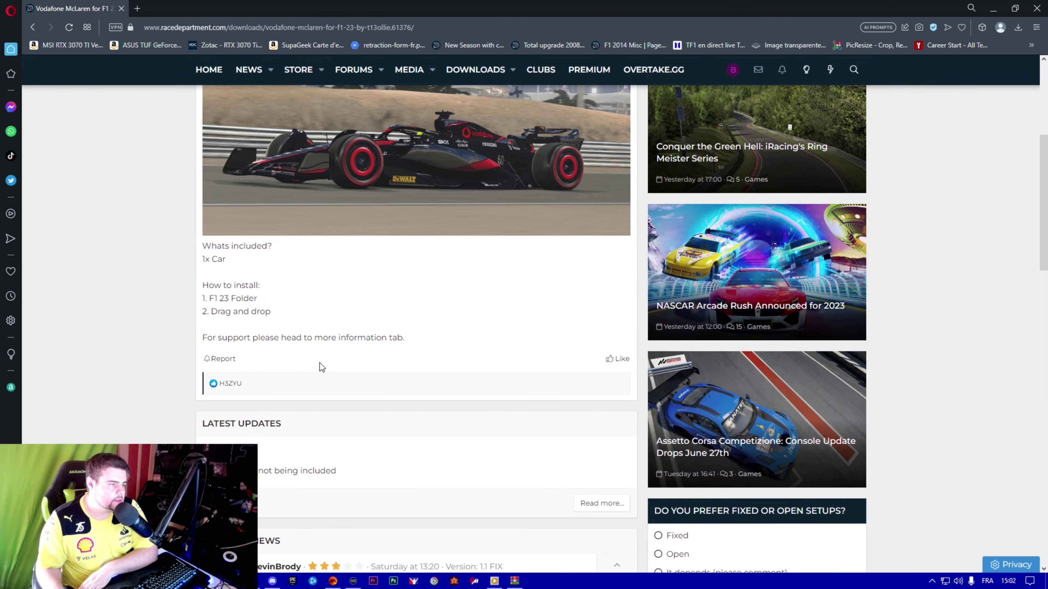
scroll(320, 364, "up", 6)
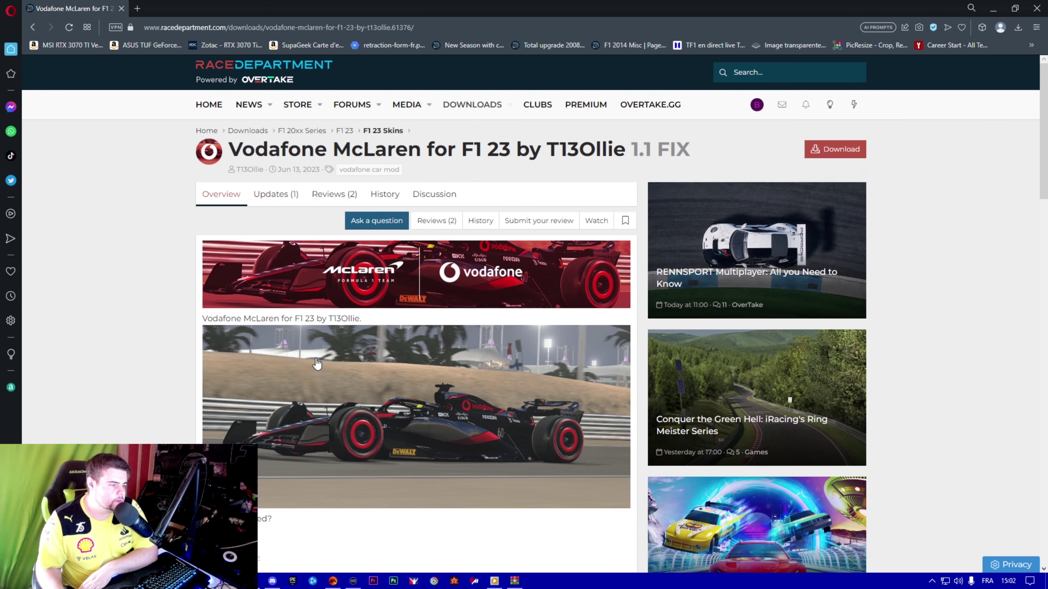
Download the Vodafone McLaren livery, open its zip archive and enter the mod folder inside.
key("ctrl+l")
left_click(834, 149)
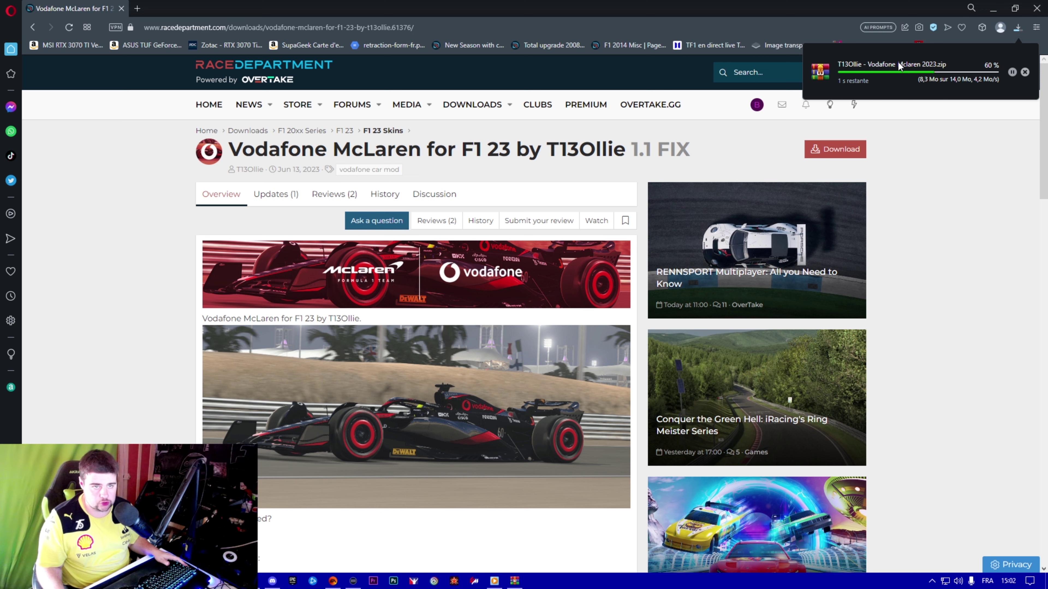
left_click(954, 90)
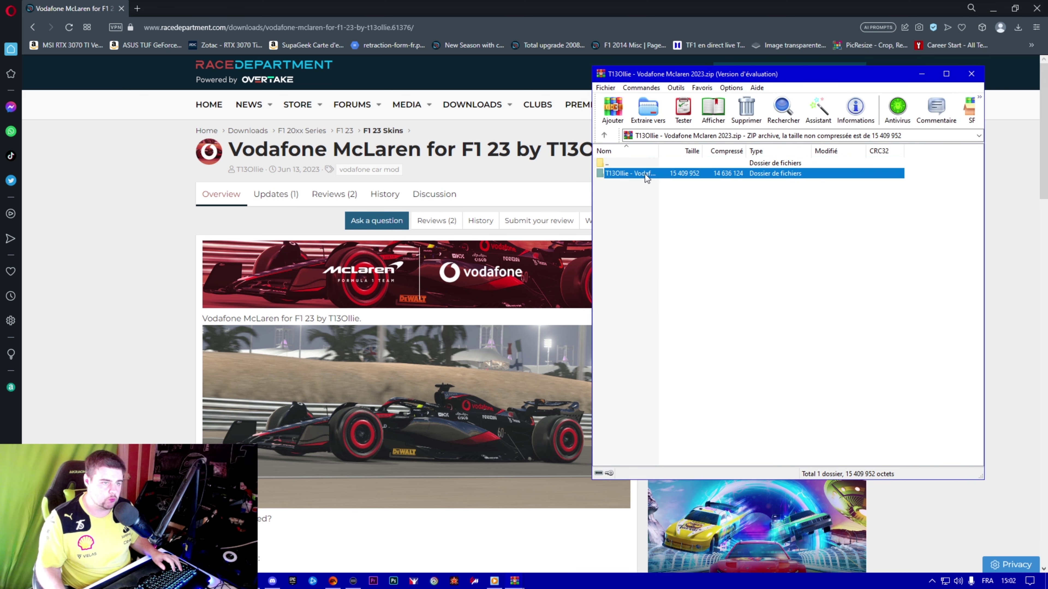
double_click(642, 172)
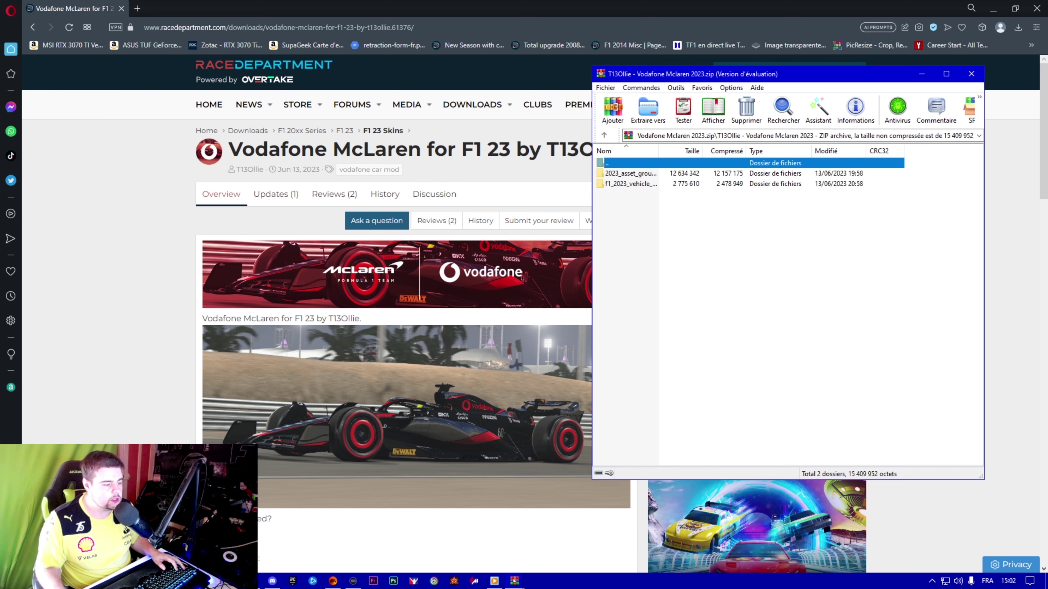
Copy the archive's 2023 asset groups and vehicle package folders into the F1 23 game folder, replacing the existing files.
key("super+e")
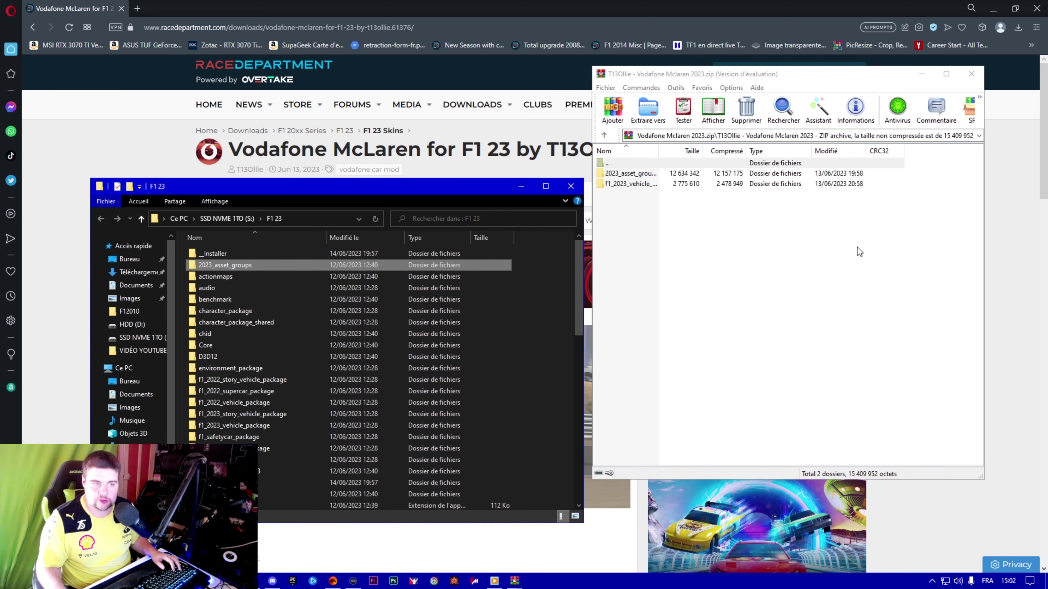
left_click_drag(862, 231, 818, 175)
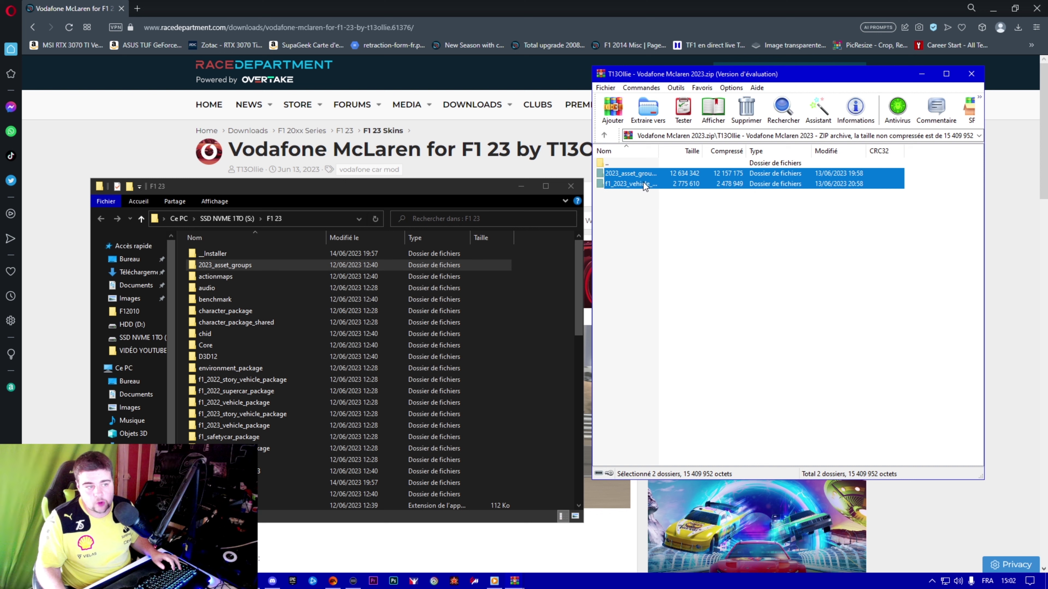
left_click_drag(635, 175, 574, 223)
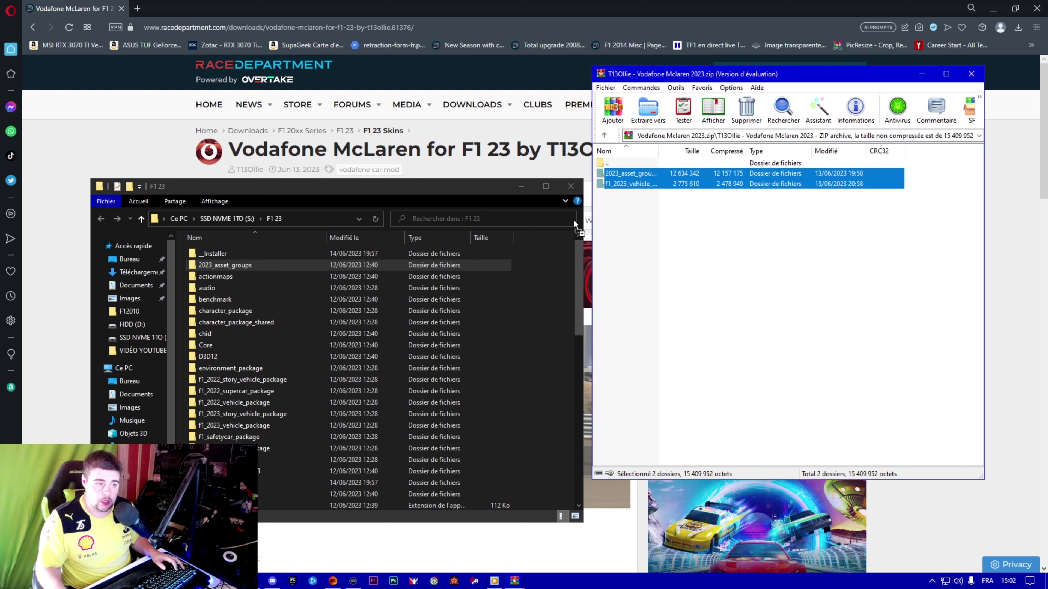
left_click_drag(534, 285, 543, 284)
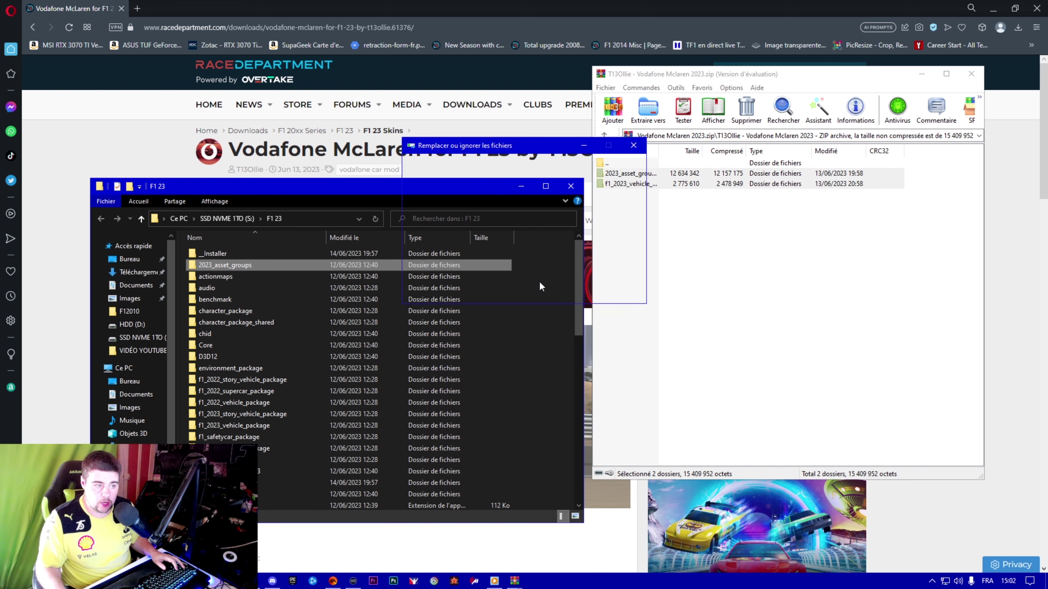
left_click(473, 216)
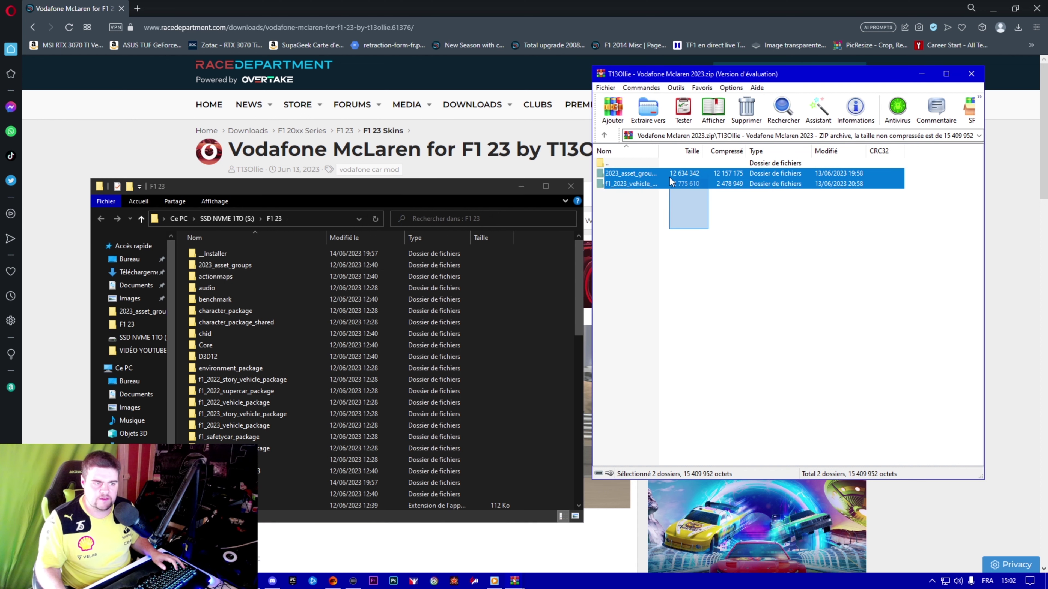
left_click_drag(662, 173, 558, 283)
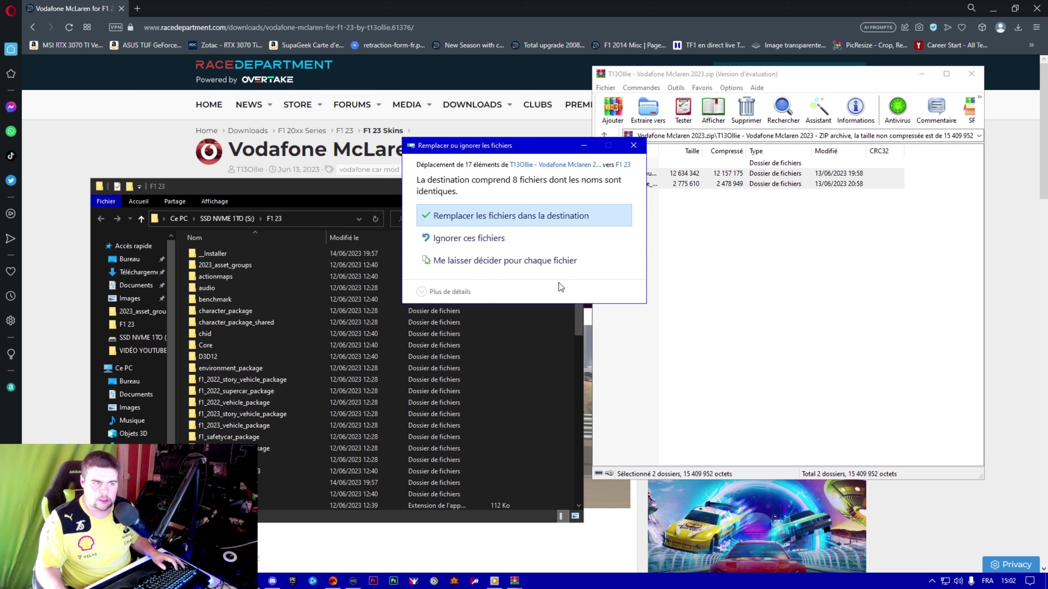
left_click(485, 224)
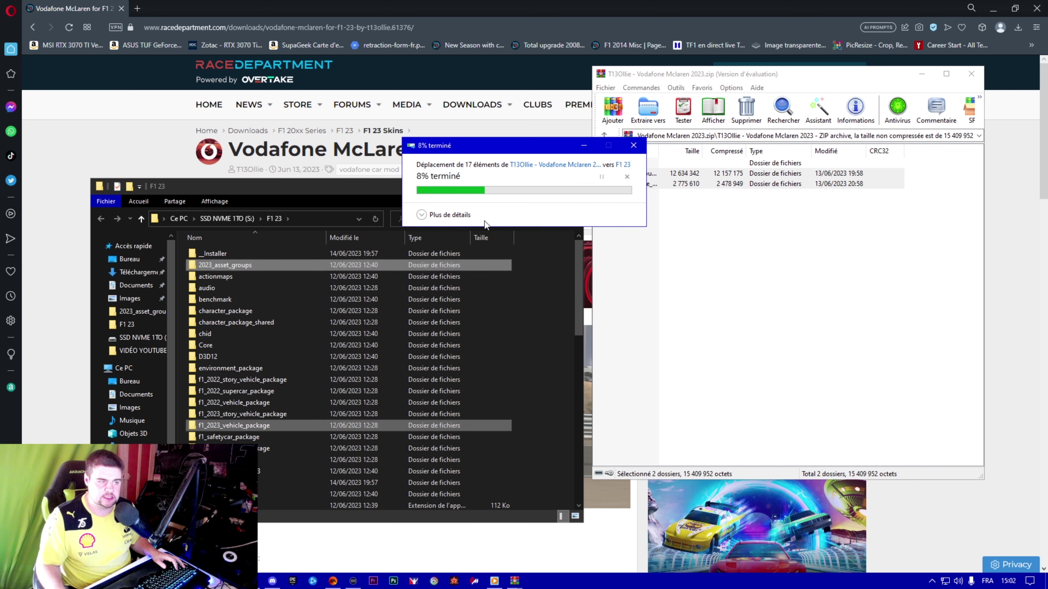